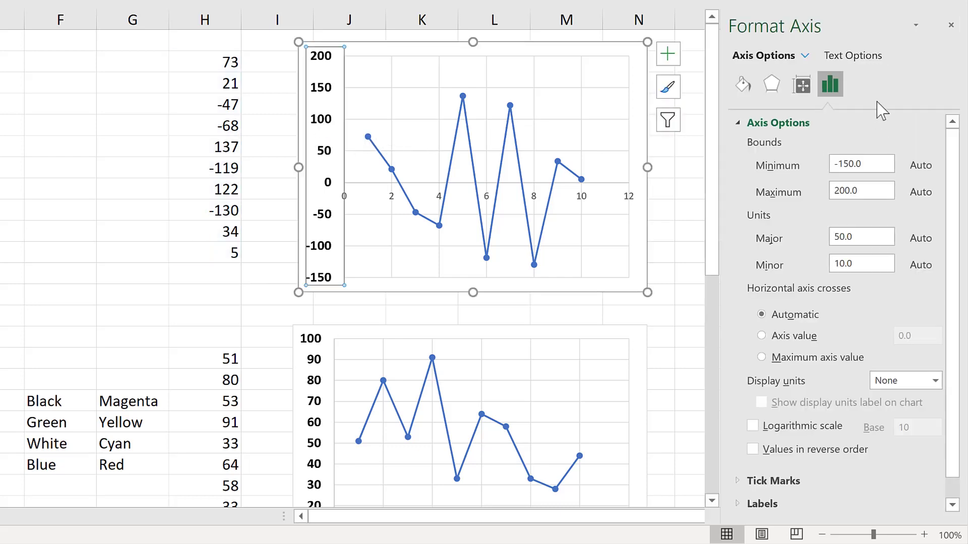
Give the first chart's vertical axis the Number format with two decimals and red negatives.
left_click(741, 126)
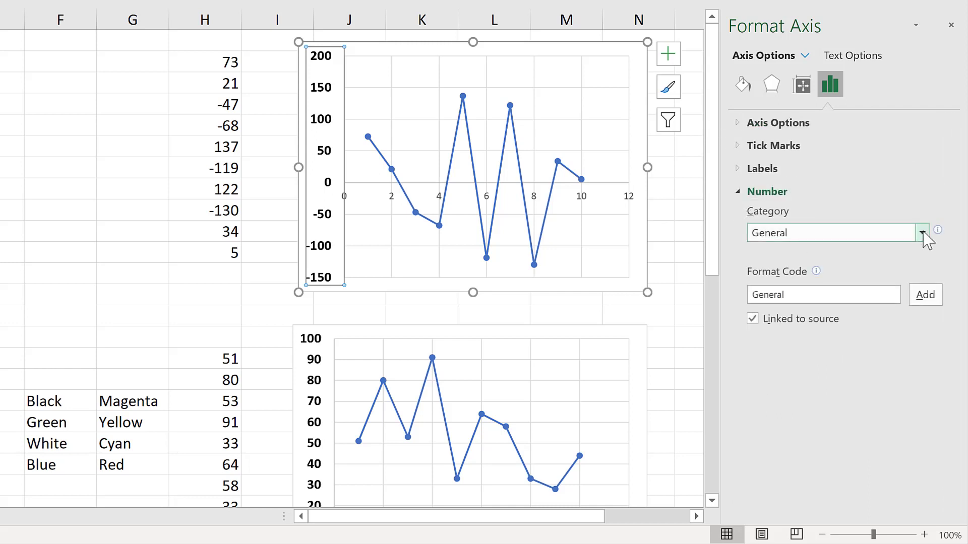
left_click(922, 233)
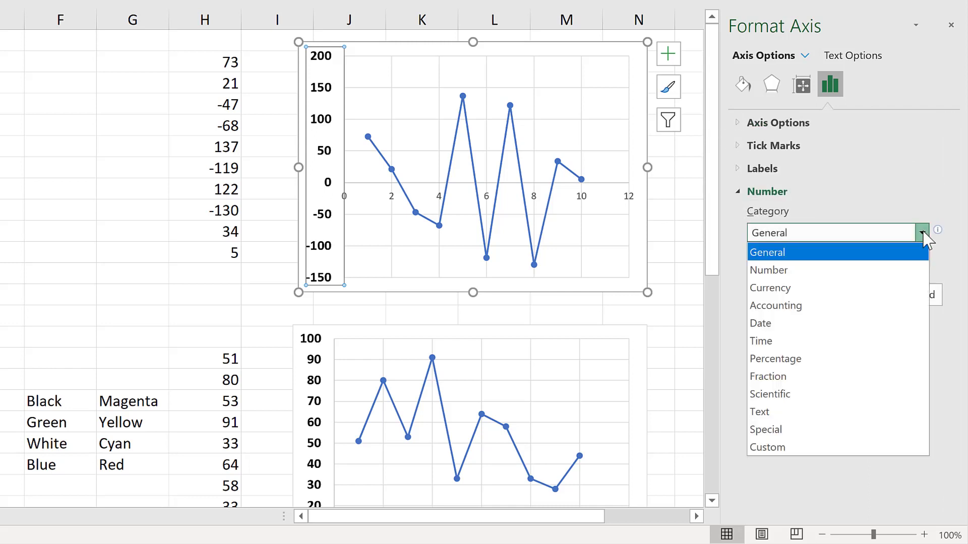
left_click(855, 272)
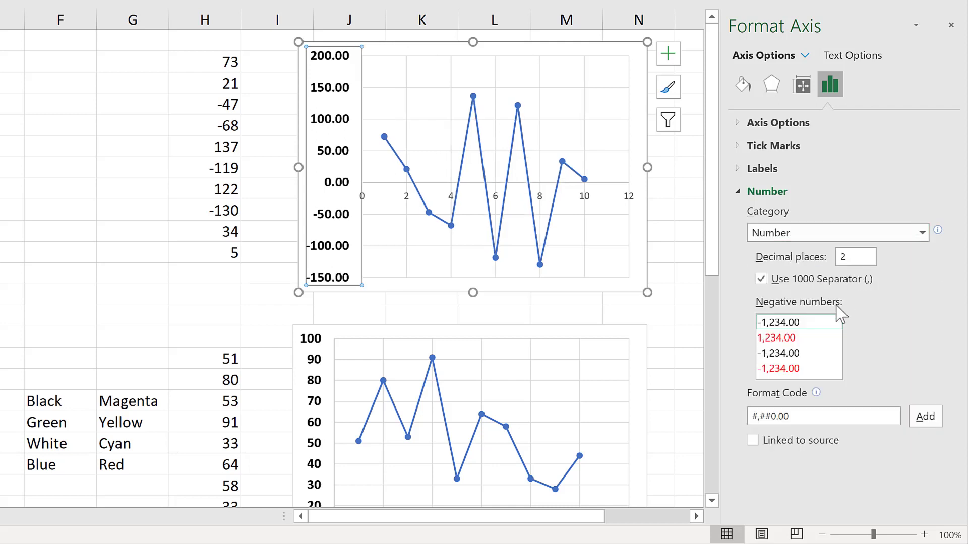
left_click(787, 373)
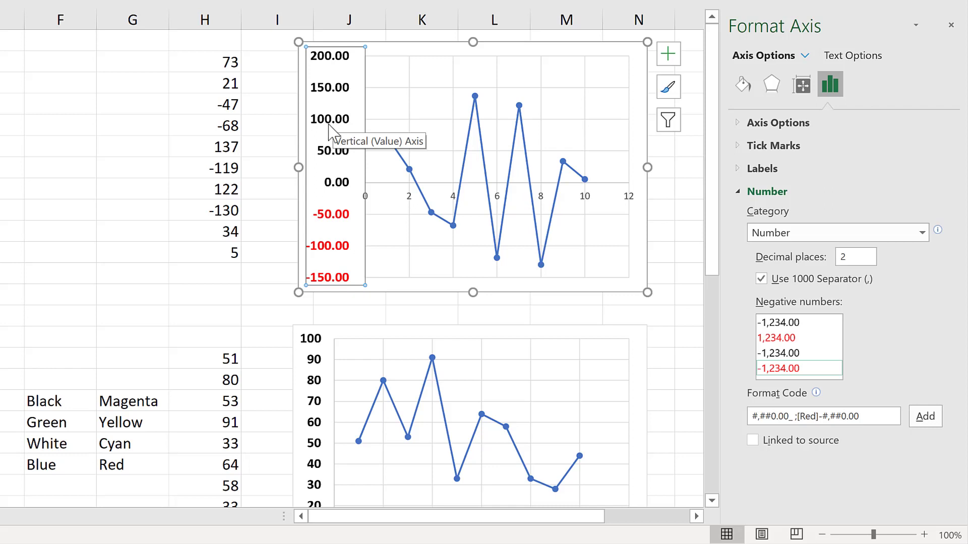
Add a minus sign to the red negative section, giving #,##0.00_ ;[Red]-#,##0.00.
double_click(800, 416)
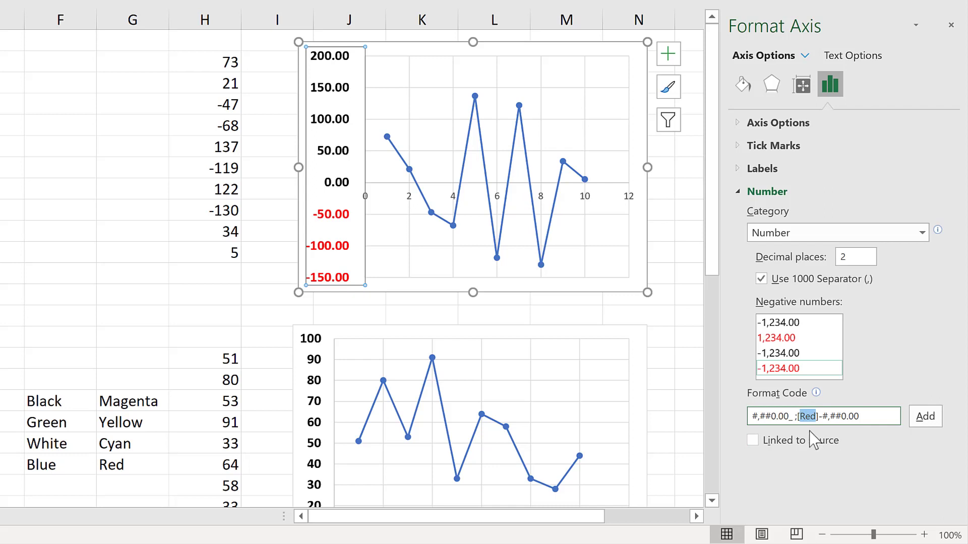
left_click(860, 415)
left_click(819, 416)
type("-")
Give the second chart's vertical axis the custom format [Red][>60]General;General.
left_click_drag(711, 229, 712, 325)
left_click_drag(636, 266, 296, 206)
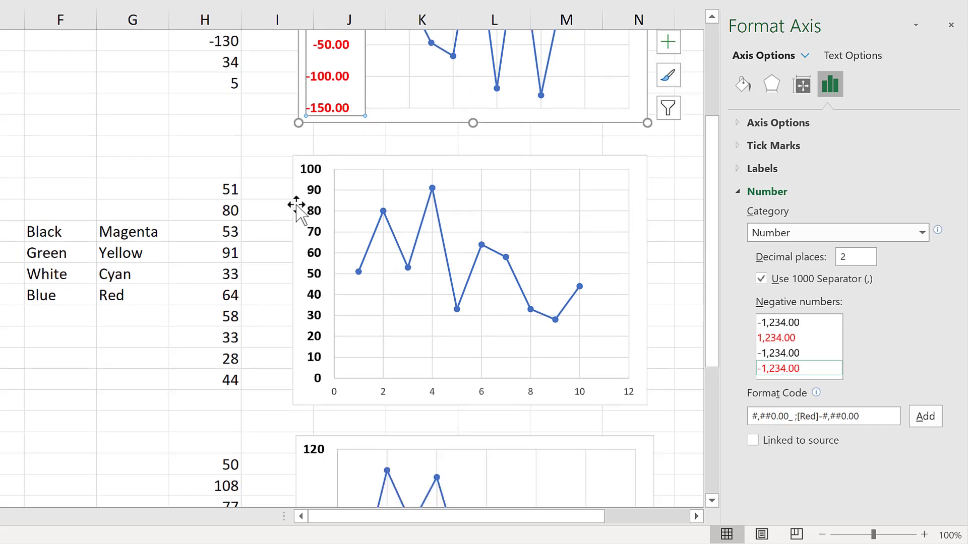
left_click(313, 216)
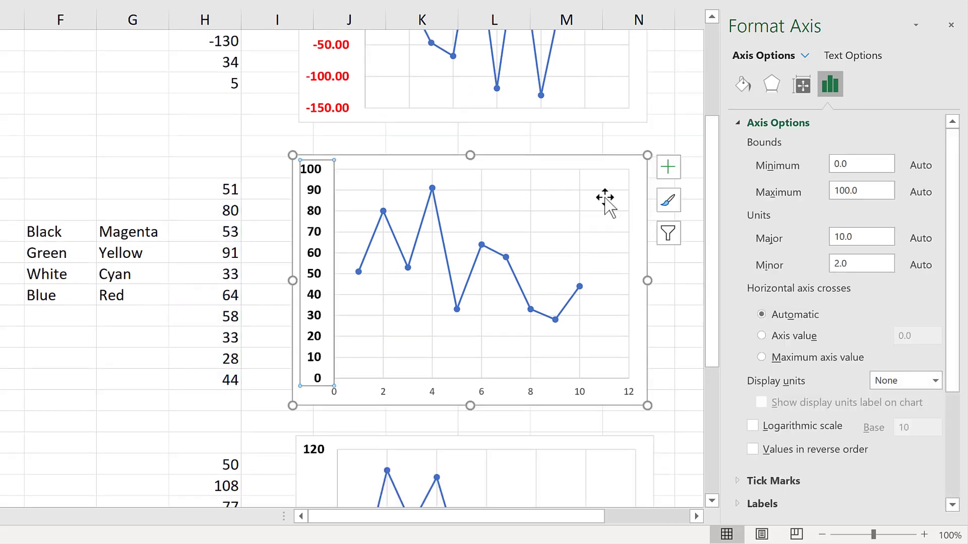
left_click(741, 122)
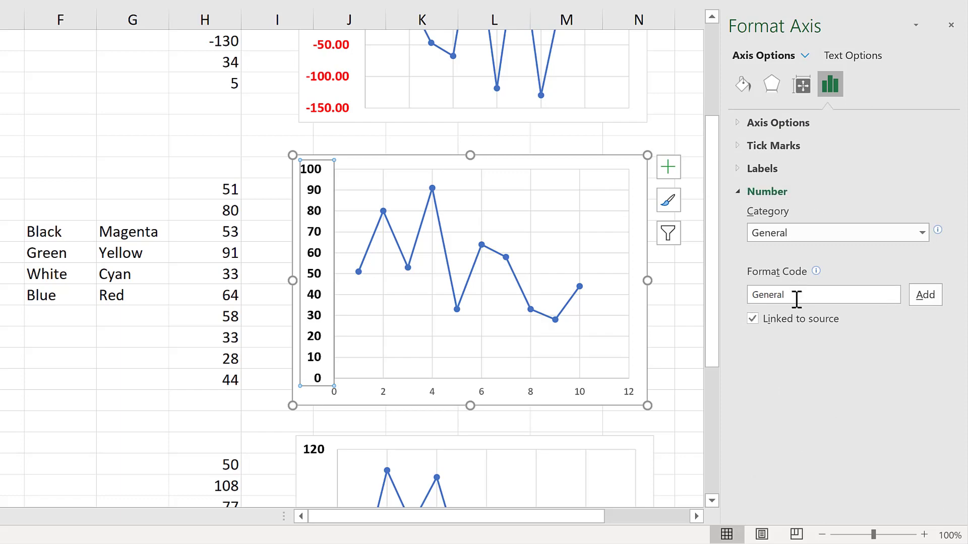
double_click(767, 297)
key("BackSpace")
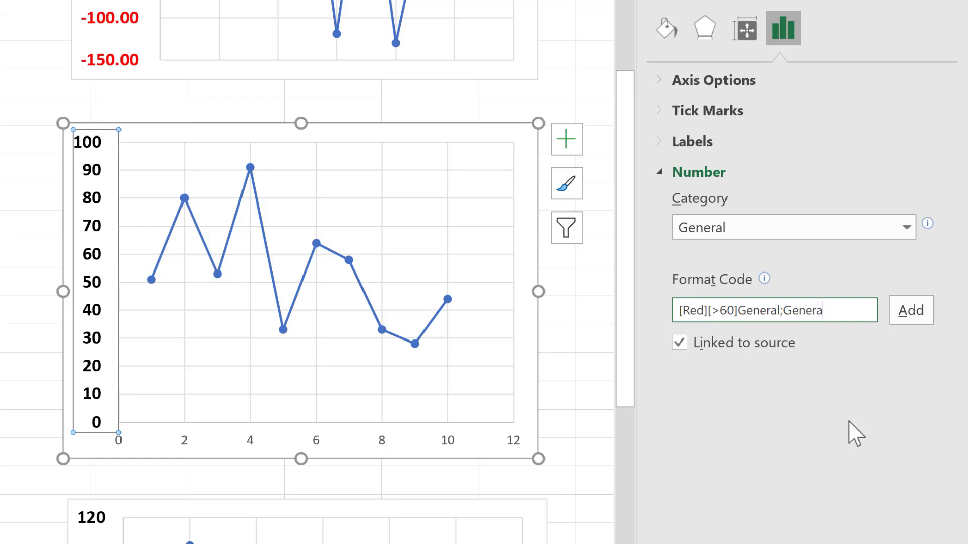
left_click(925, 316)
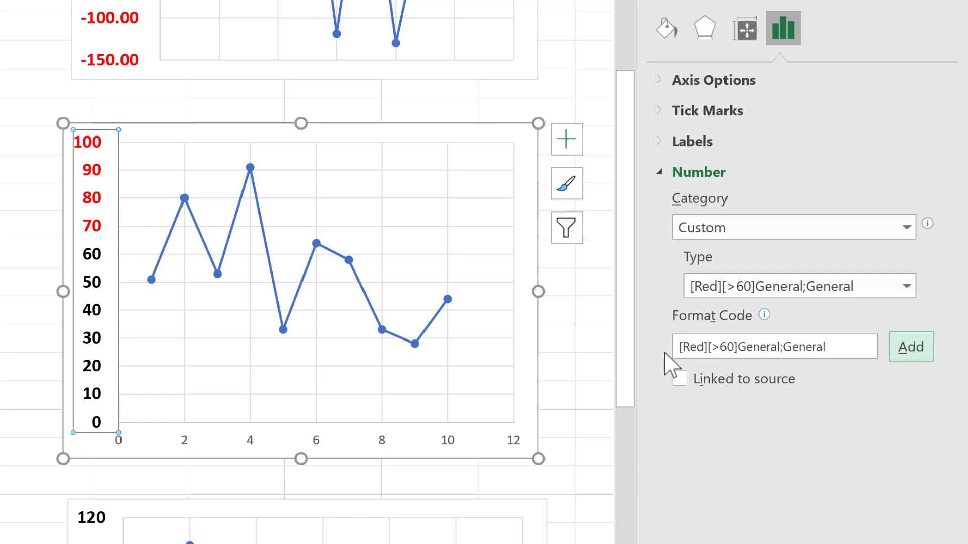
Highlight the [Red], [>60] and first General parts of the format code in turn.
left_click_drag(680, 347, 704, 353)
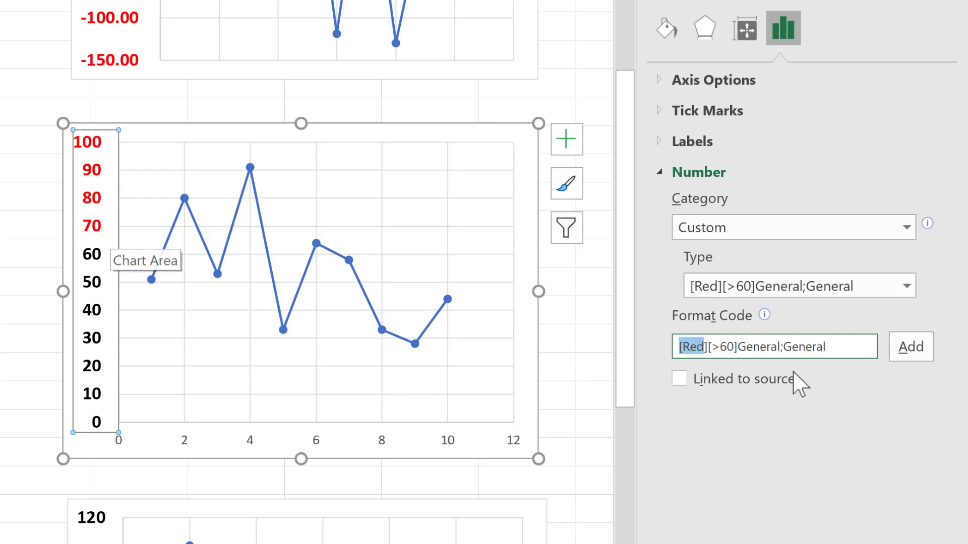
left_click_drag(712, 347, 734, 347)
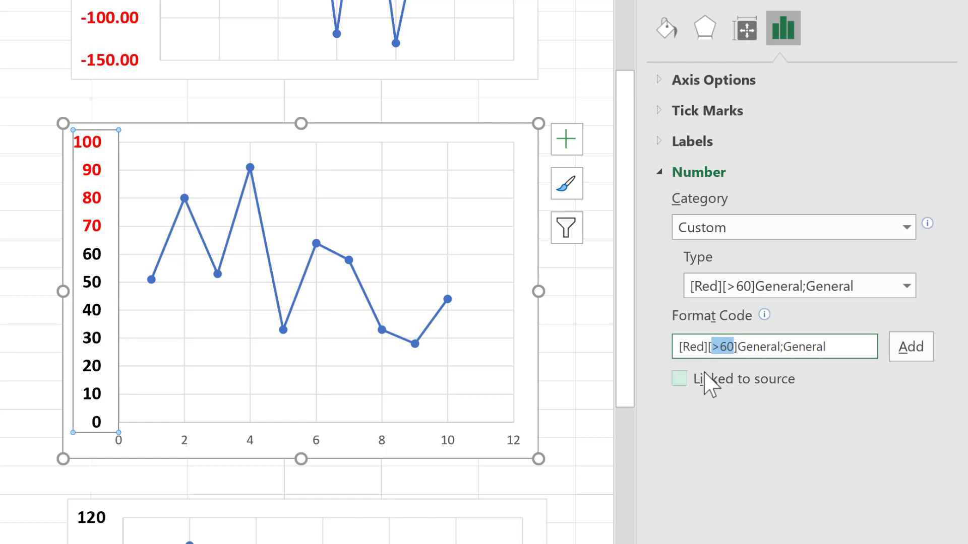
left_click_drag(738, 348, 785, 353)
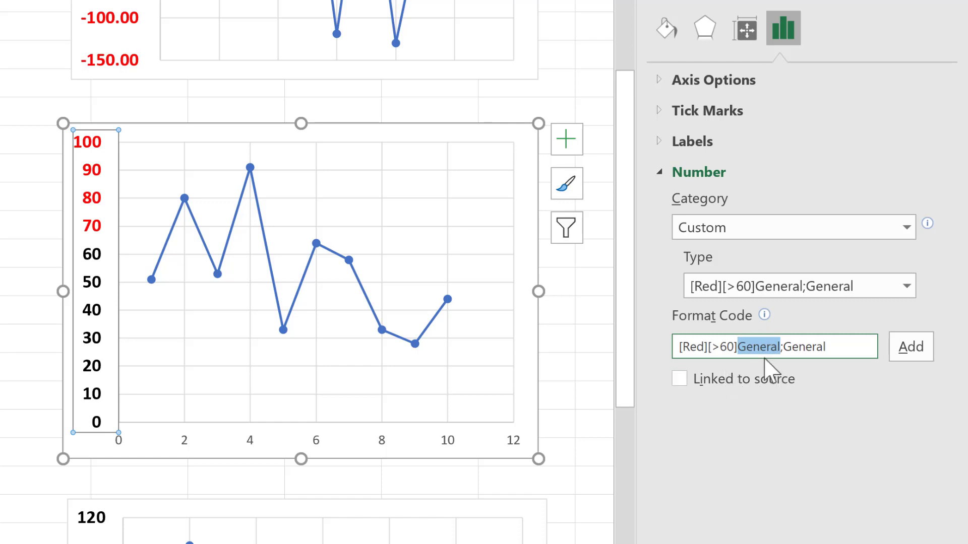
Replace the first General with 0 and apply [Red][>60]0;General to the axis.
key("BackSpace")
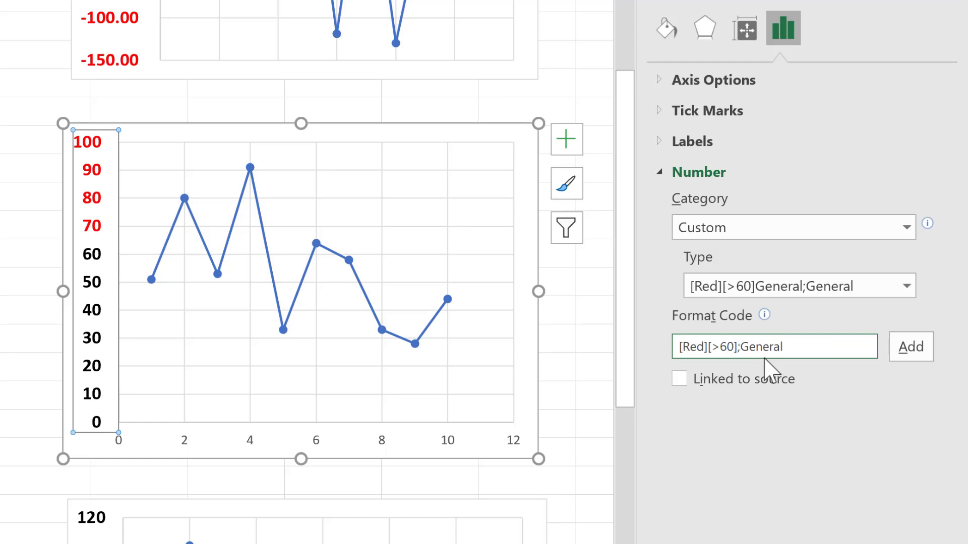
type("0")
left_click(906, 344)
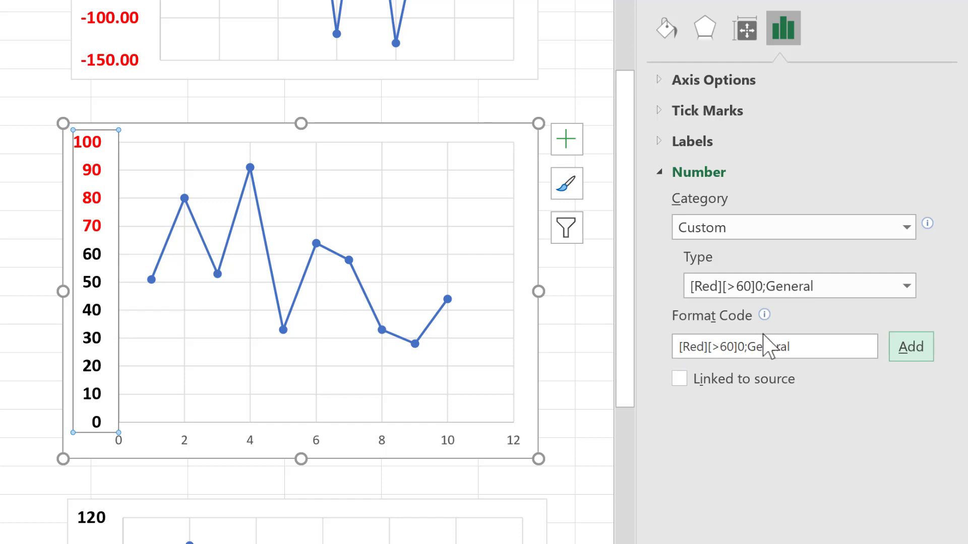
Replace the trailing General with 0, applying [Red][>60]0;0 so labels 0–60 reappear in black.
left_click(743, 346)
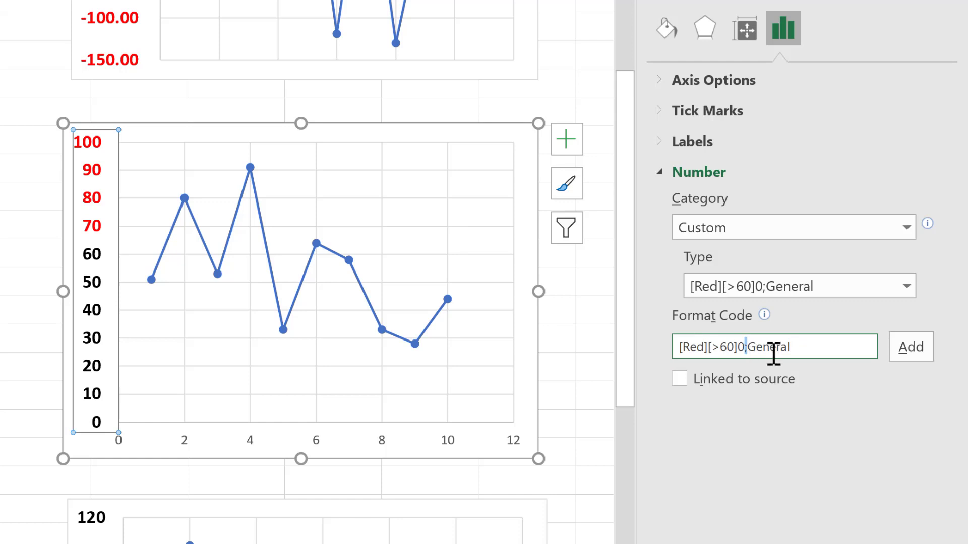
left_click_drag(795, 348, 751, 348)
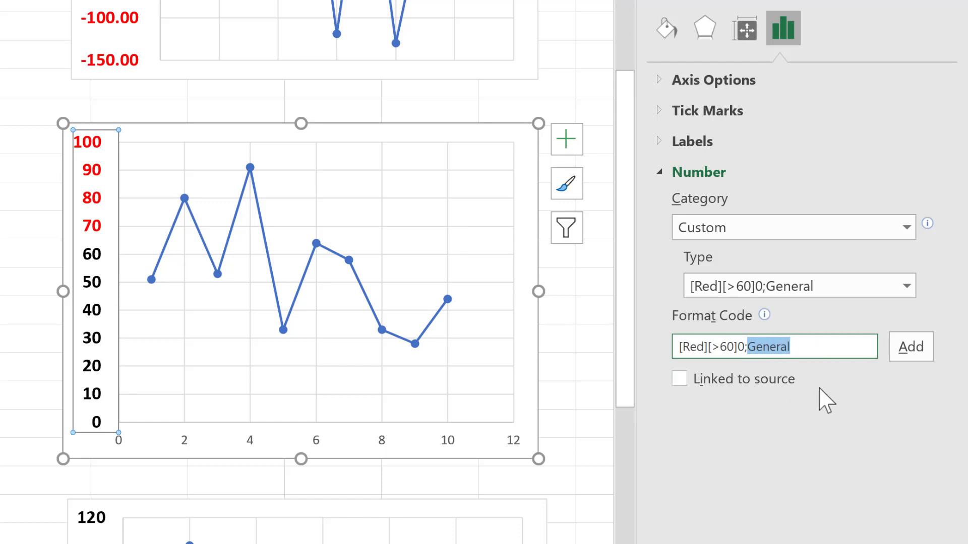
key("BackSpace")
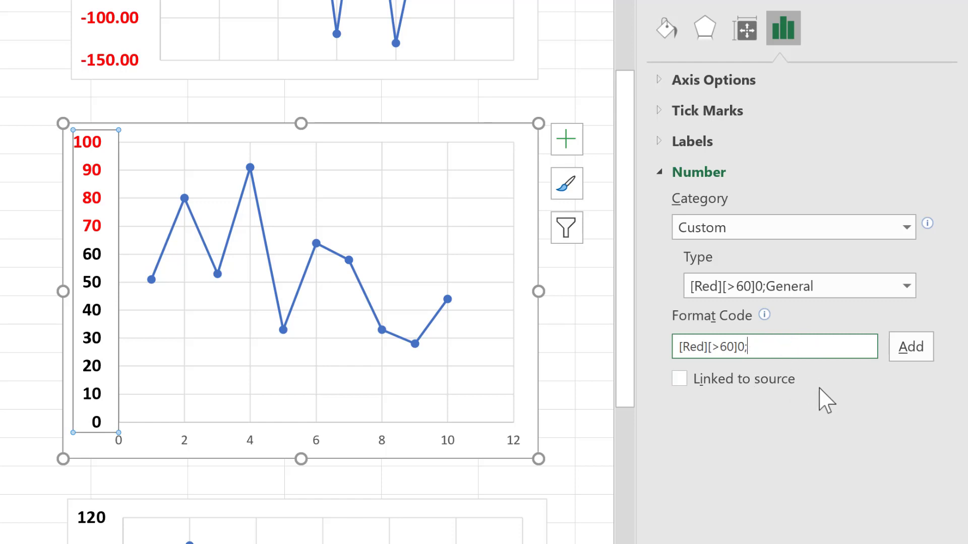
left_click(920, 340)
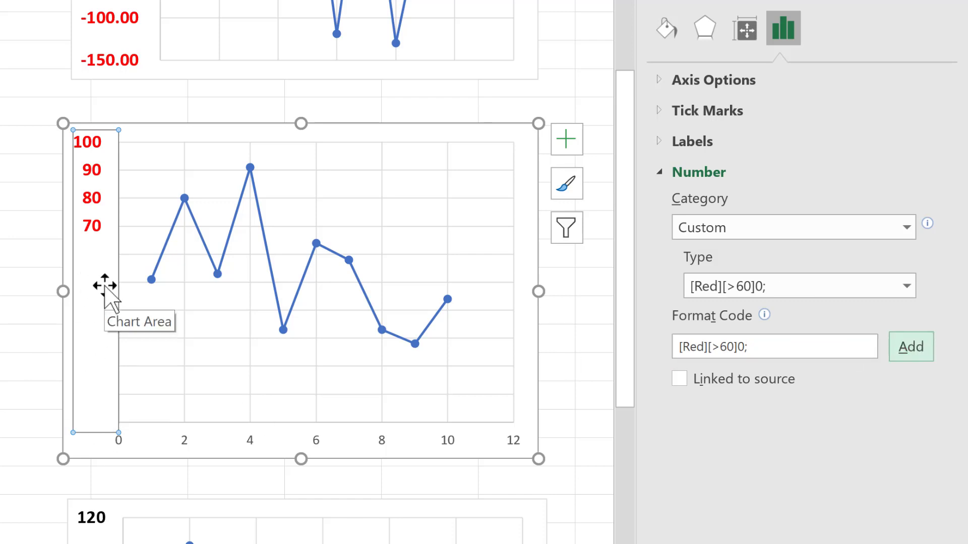
left_click(776, 348)
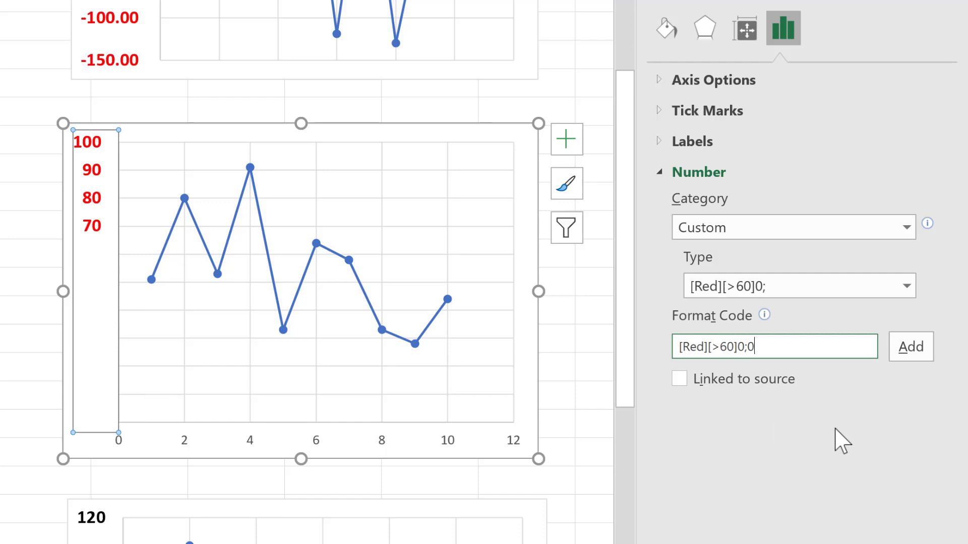
left_click(909, 348)
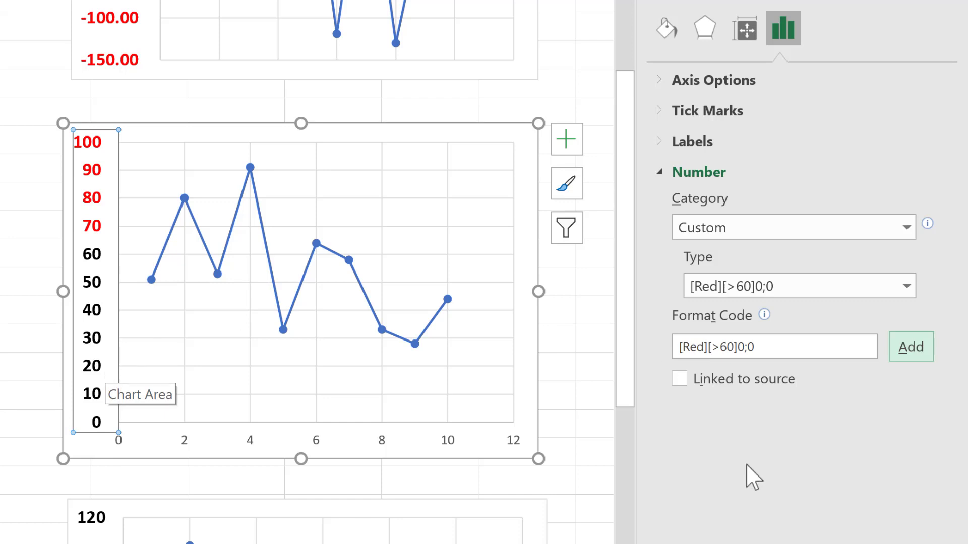
Change the condition to [=60] so only the 60 label turns red.
left_click(719, 346)
key("BackSpace")
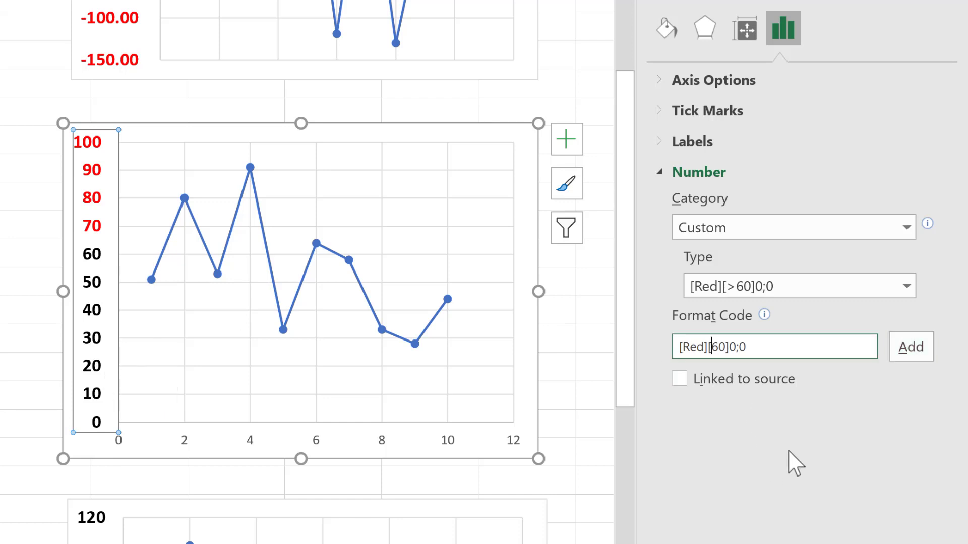
type("=")
left_click(900, 353)
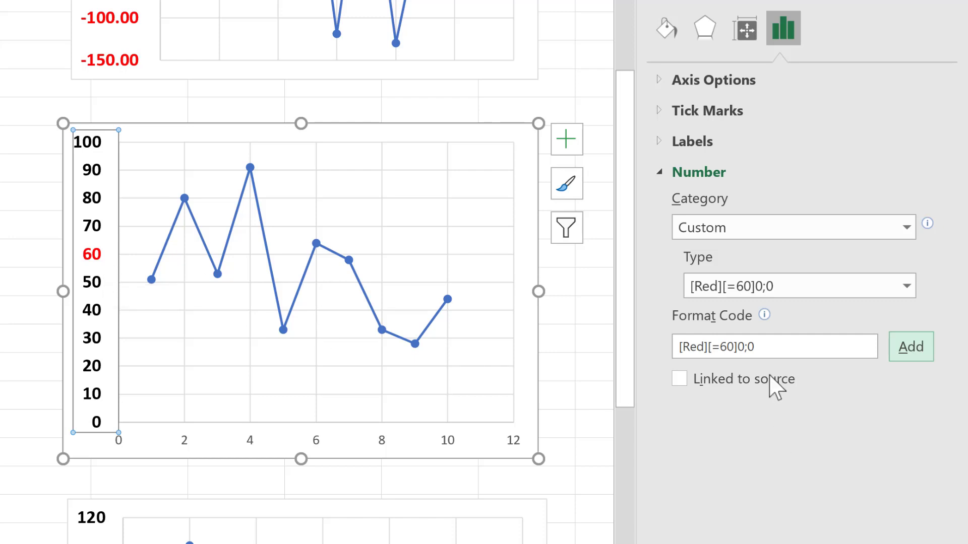
Change the condition to [>=60] so labels 60 and above are red.
left_click(721, 347)
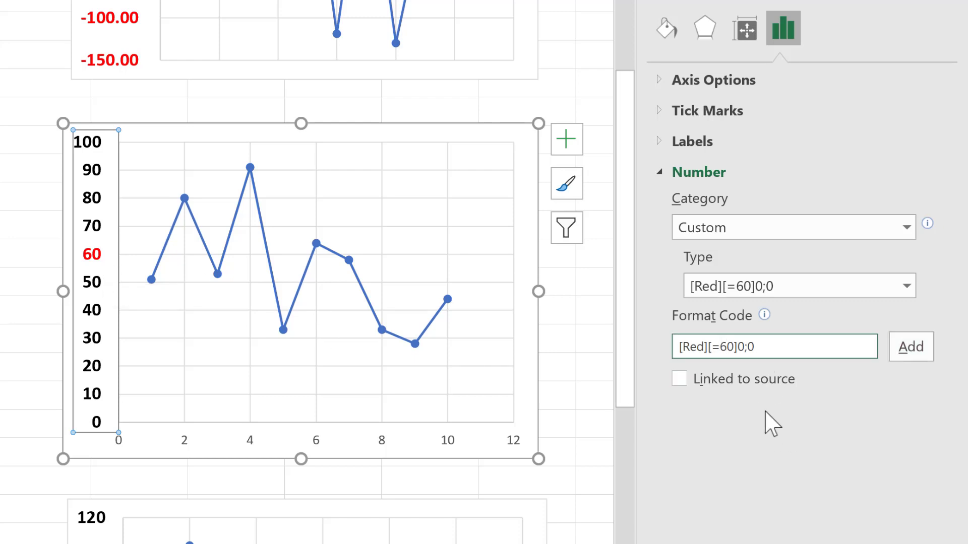
type(">")
left_click(921, 337)
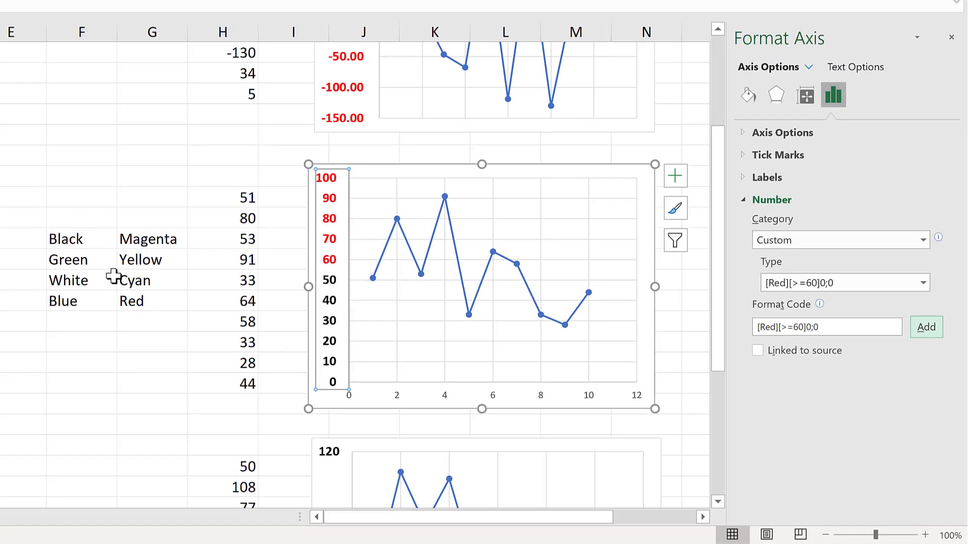
Apply [Red][>=60]0;[Cyan][<60]0;0 for cyan labels below 60, then switch to the Chrome palette page.
left_click(840, 329)
key("BackSpace")
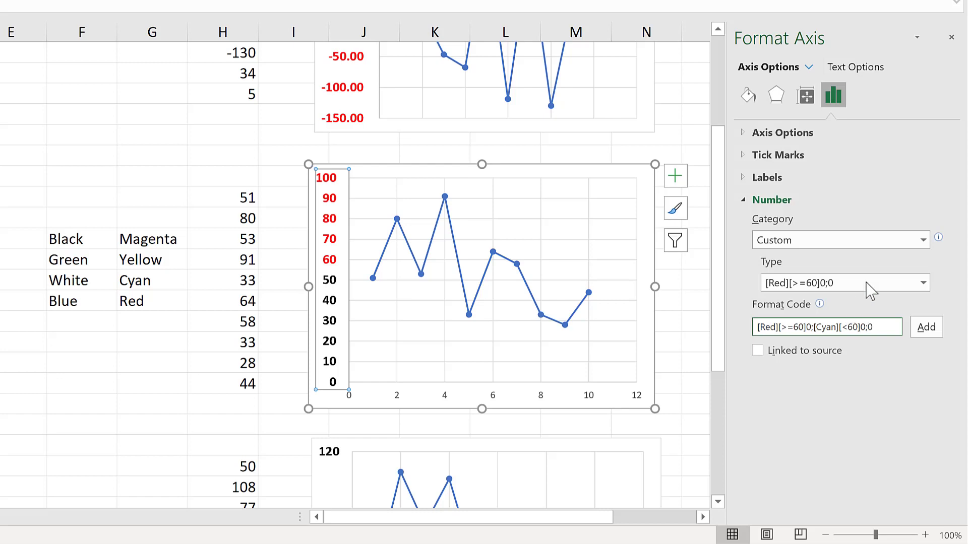
left_click(926, 329)
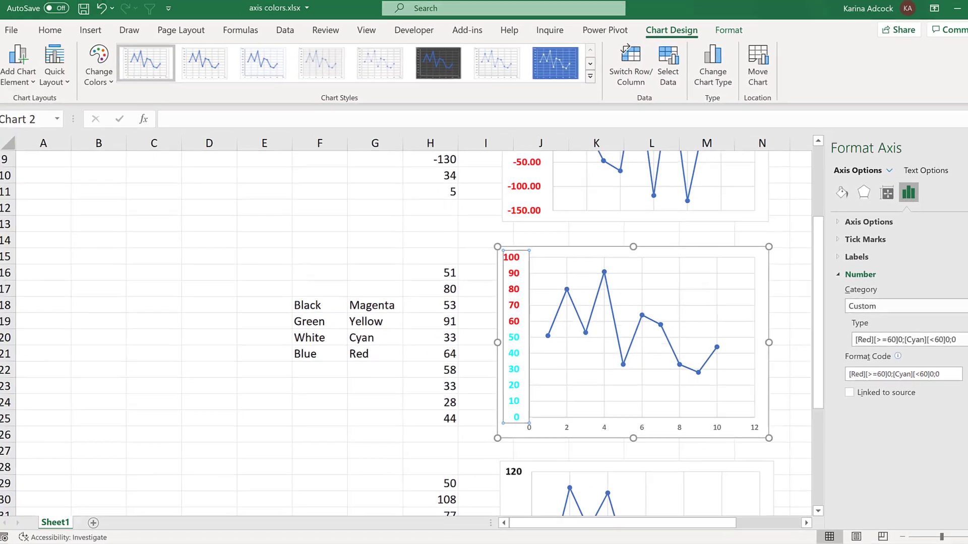
key("alt+Tab")
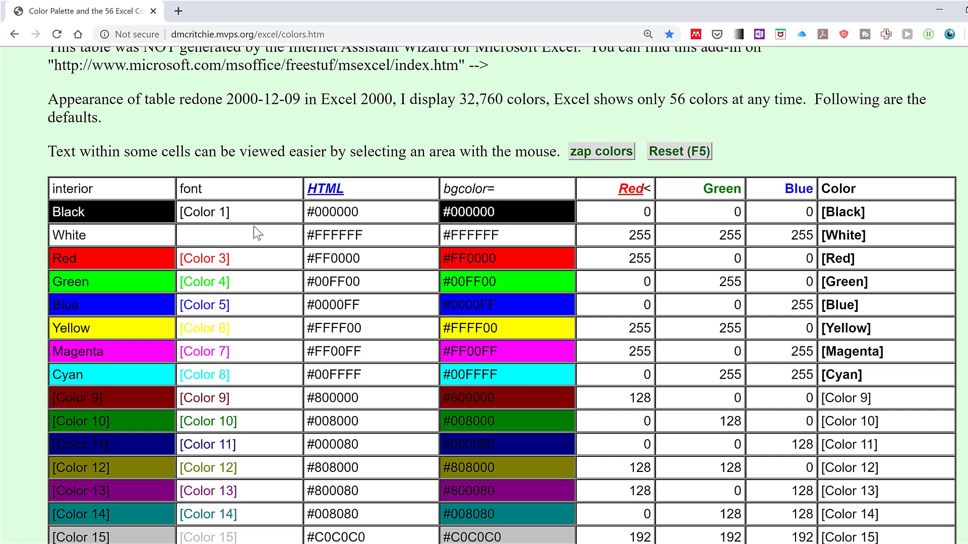
Reveal the White row's hidden text and scroll the palette table down to Color 56.
left_click_drag(242, 235, 179, 235)
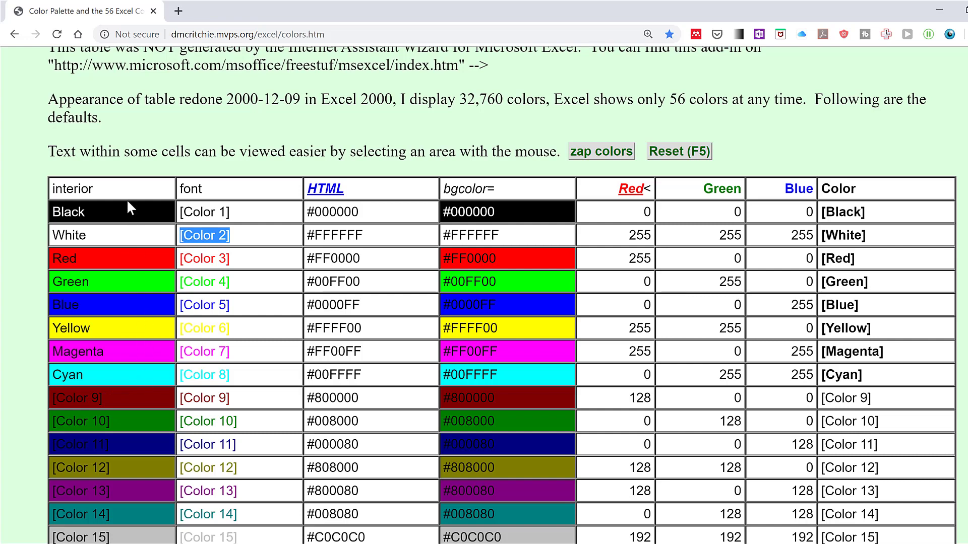
left_click(139, 368)
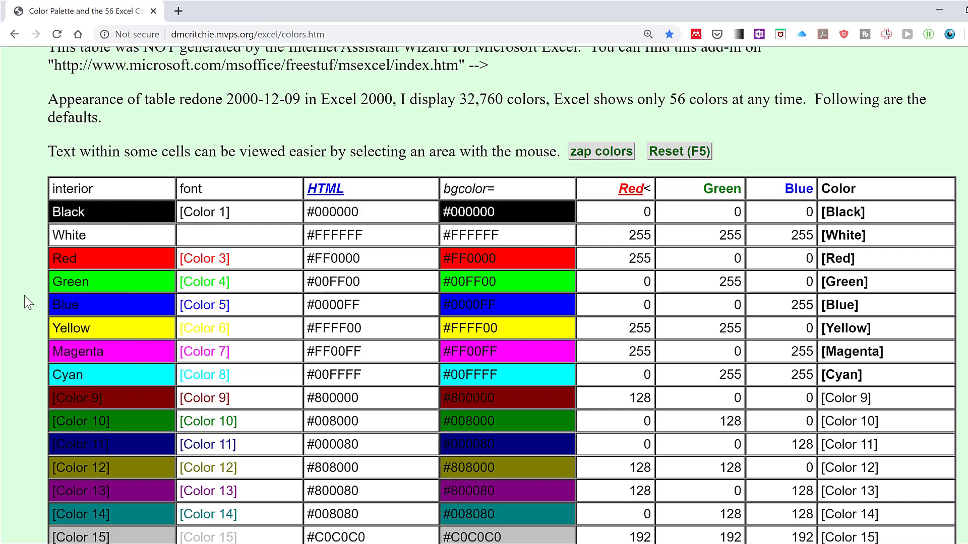
scroll(272, 338, "down", 5)
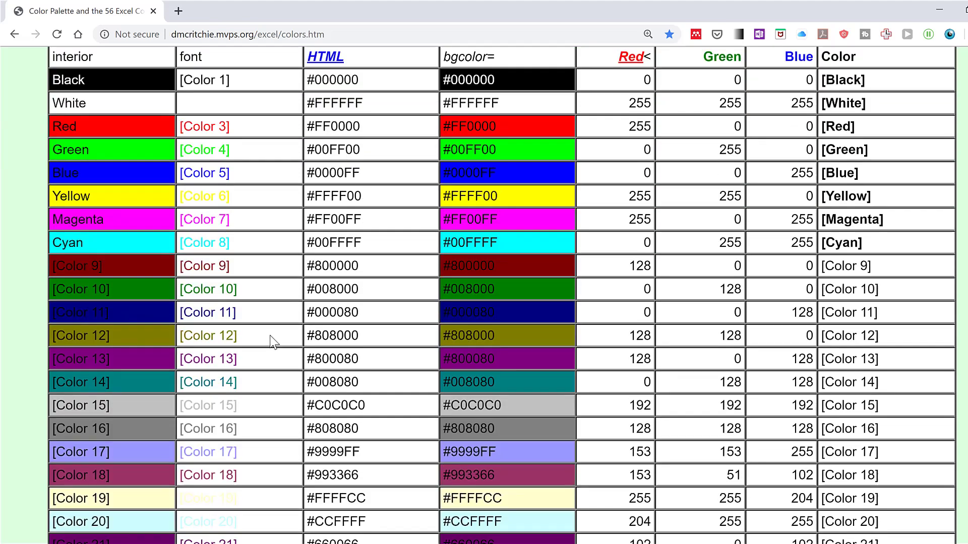
scroll(269, 334, "down", 8)
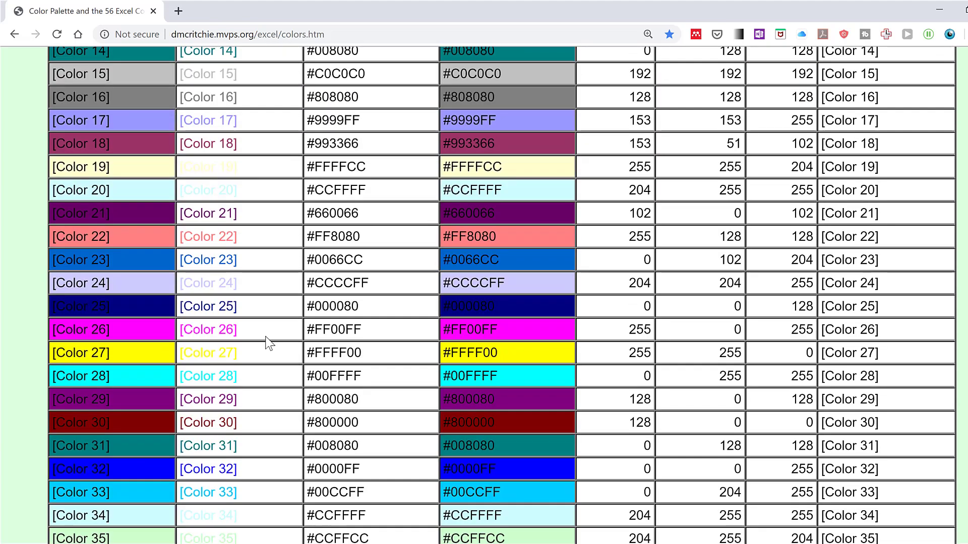
scroll(264, 337, "down", 7)
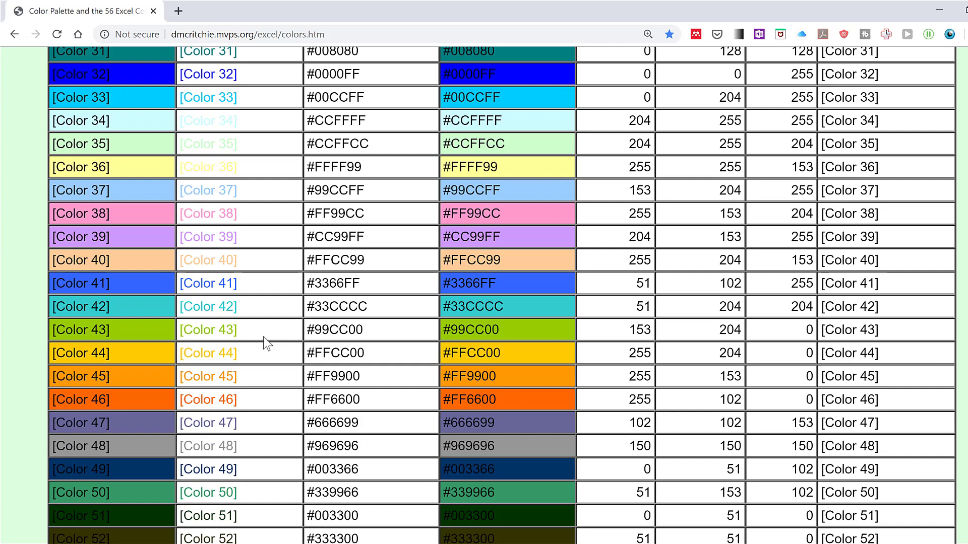
scroll(263, 337, "down", 3)
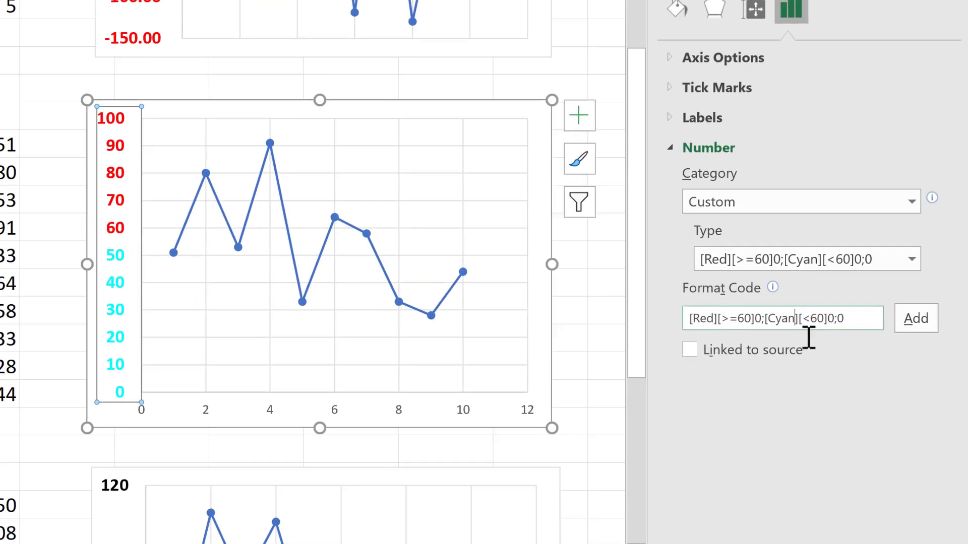
Replace [Cyan] with [Color43] in the format code and apply it to the axis.
key("BackSpace")
key("BackSpace")
key("BackSpace")
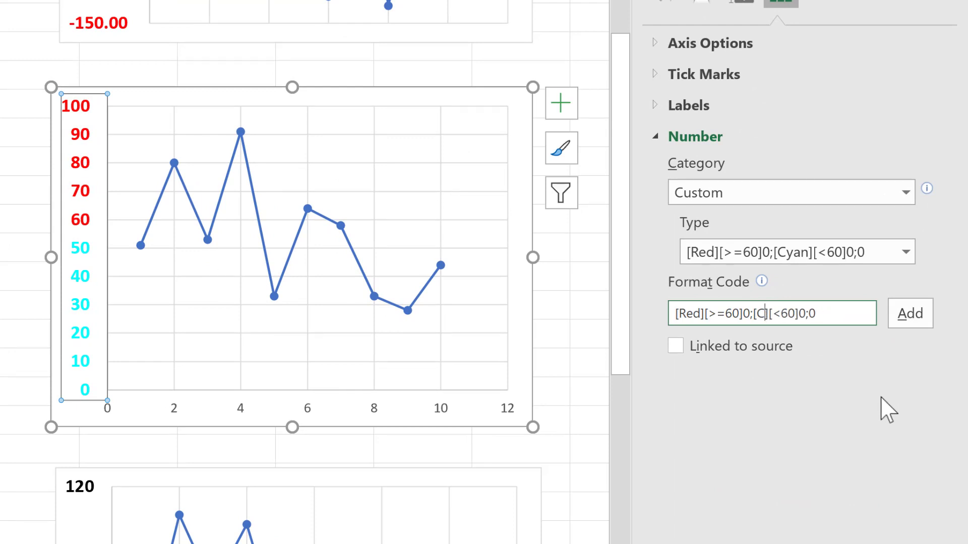
type("olor")
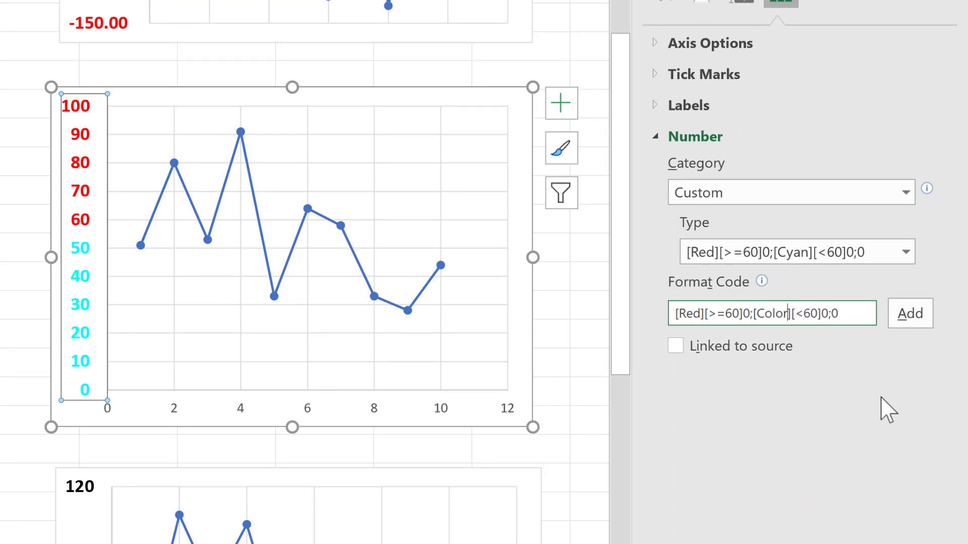
type("43")
left_click(907, 324)
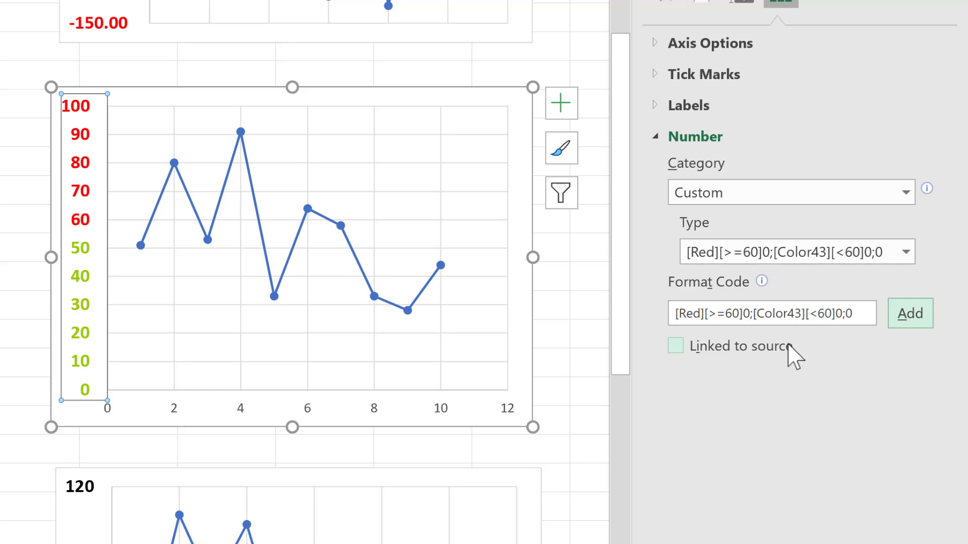
Reposition the caret within the format code to prepare editing the thresholds.
left_click(784, 315)
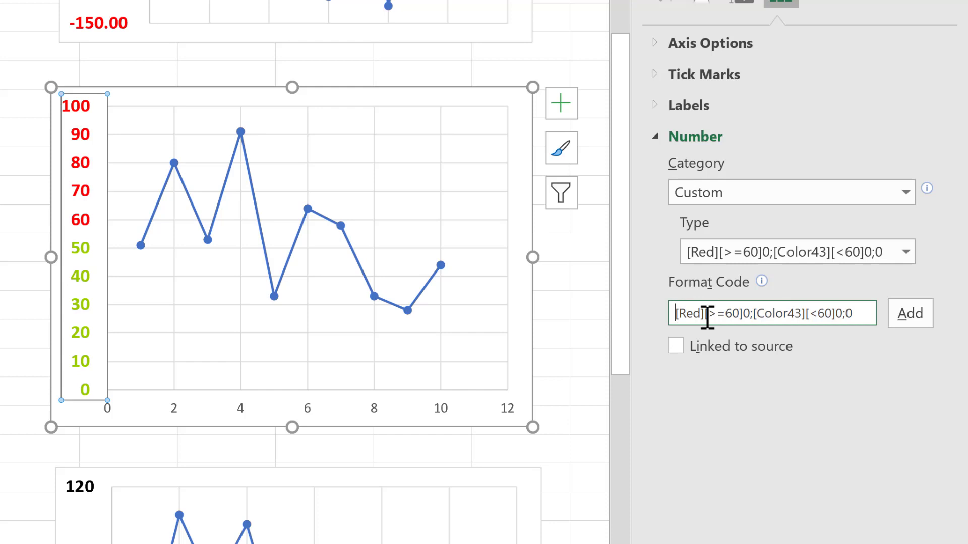
left_click_drag(675, 314, 845, 319)
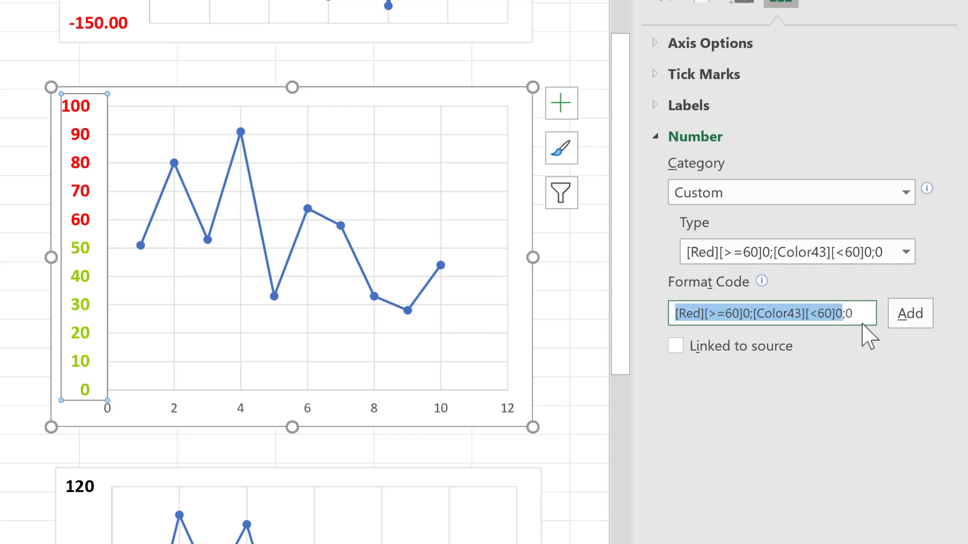
left_click(847, 313)
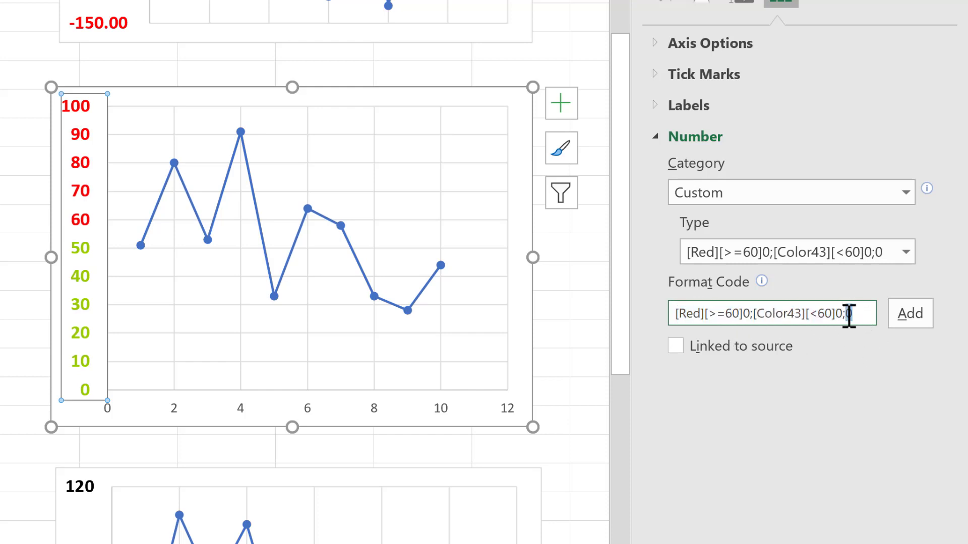
left_click(858, 314)
Change the thresholds to [>=70] and [<40], applying [Red][>=70]0;[Color43][<40]0;0.
left_click(732, 315)
key("BackSpace")
type("7")
left_click(825, 314)
key("BackSpace")
type("4")
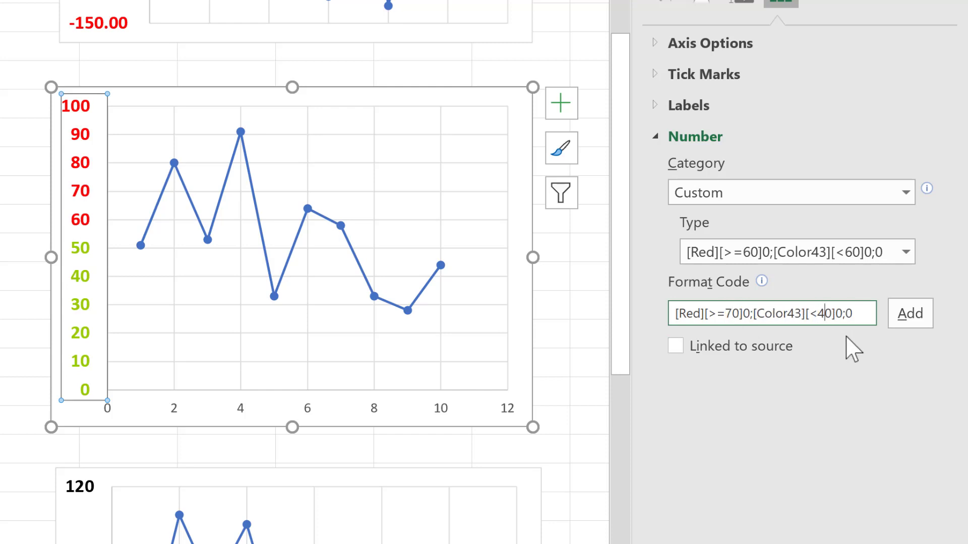
left_click(916, 305)
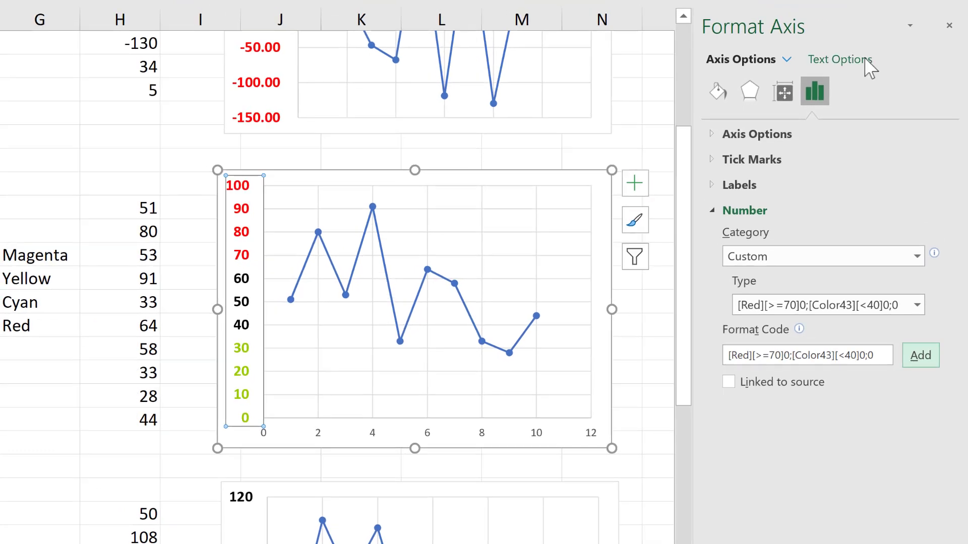
Set the axis labels' text fill to orange so the 40–60 labels appear orange.
left_click(864, 57)
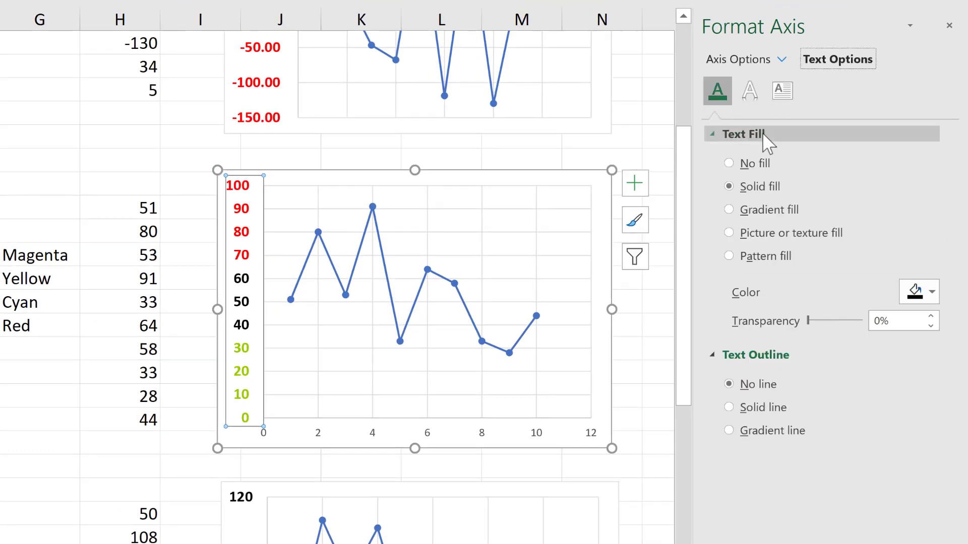
left_click(916, 294)
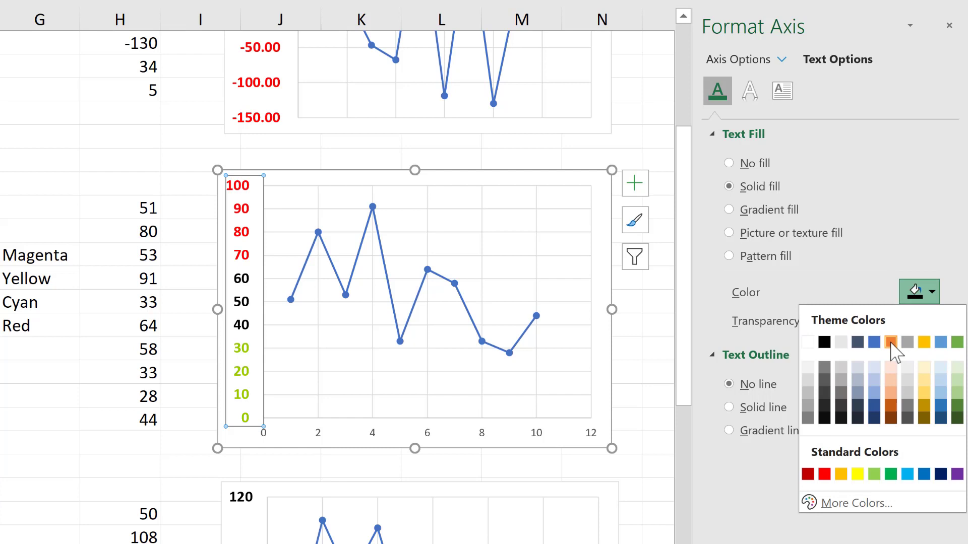
left_click(891, 343)
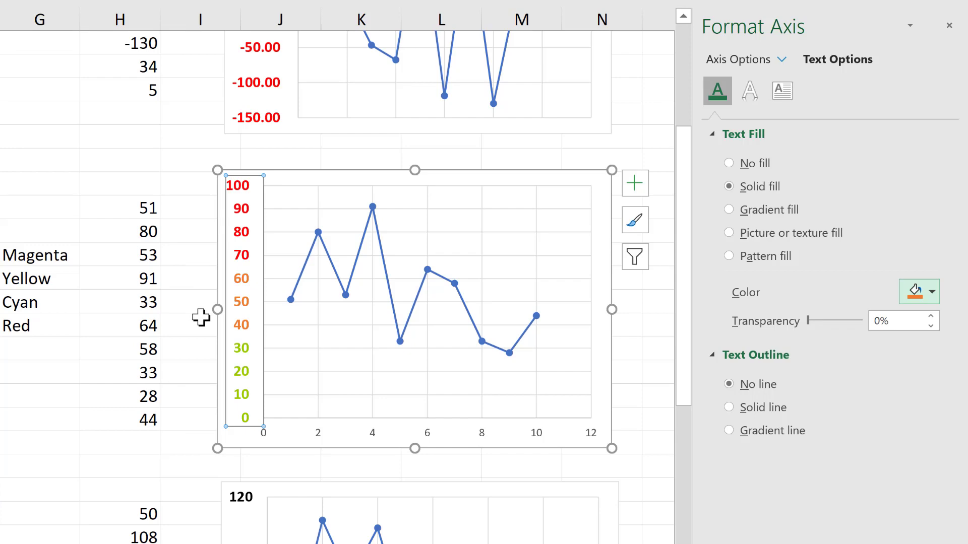
Scroll the worksheet and begin selecting the values starting at 50 in H10.
scroll(203, 314, "down", 3)
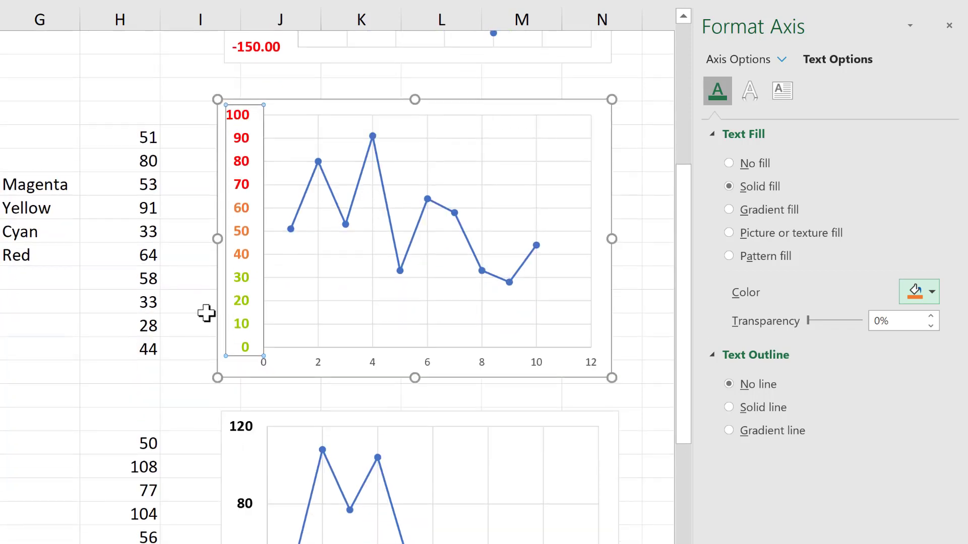
scroll(206, 314, "down", 1)
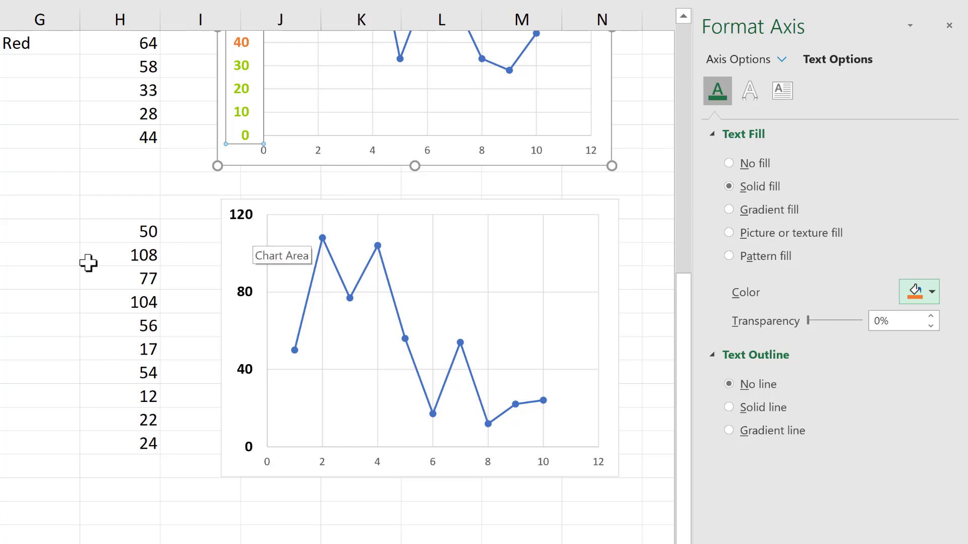
left_click(98, 237)
Copy the H10:H19 values and paste them into the lower chart as a new orange series.
left_click_drag(101, 367, 110, 438)
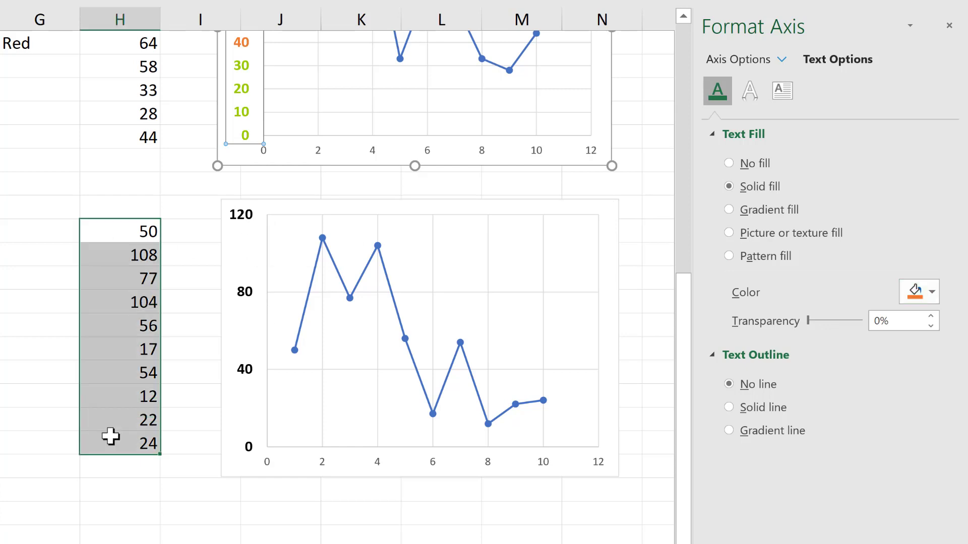
right_click(121, 248)
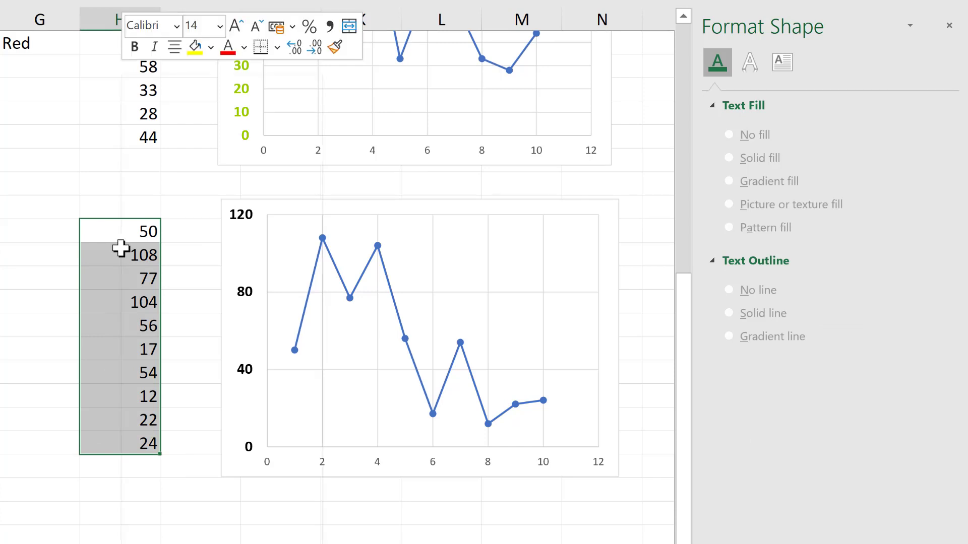
left_click(172, 119)
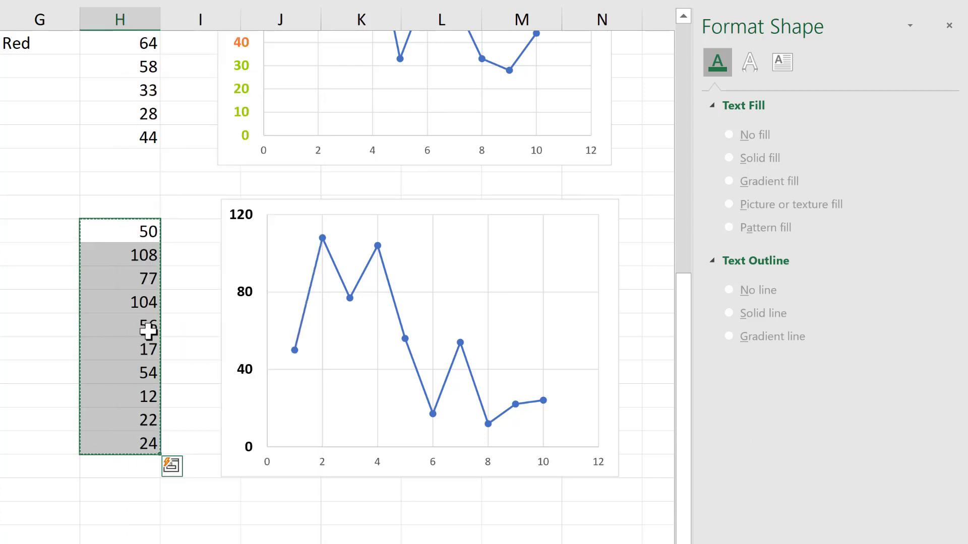
left_click(301, 200)
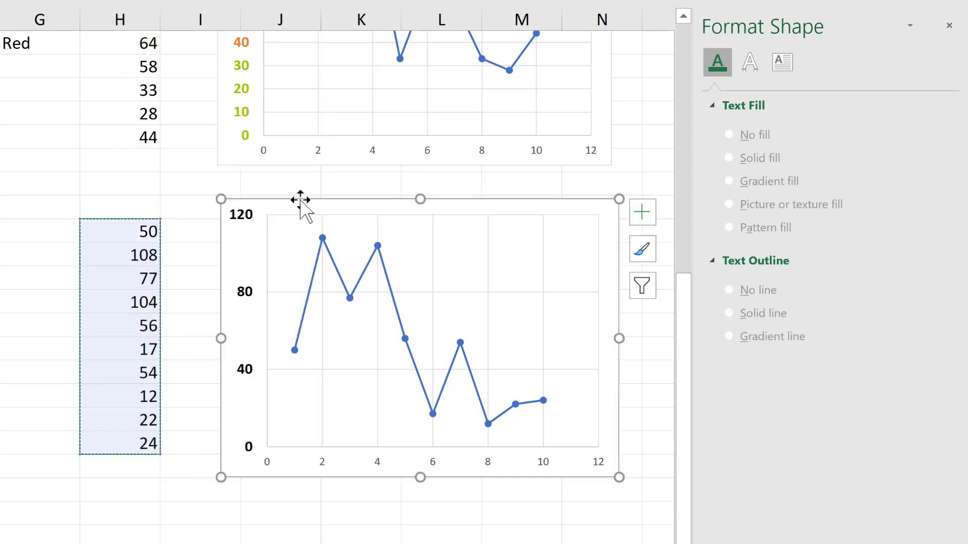
right_click(302, 209)
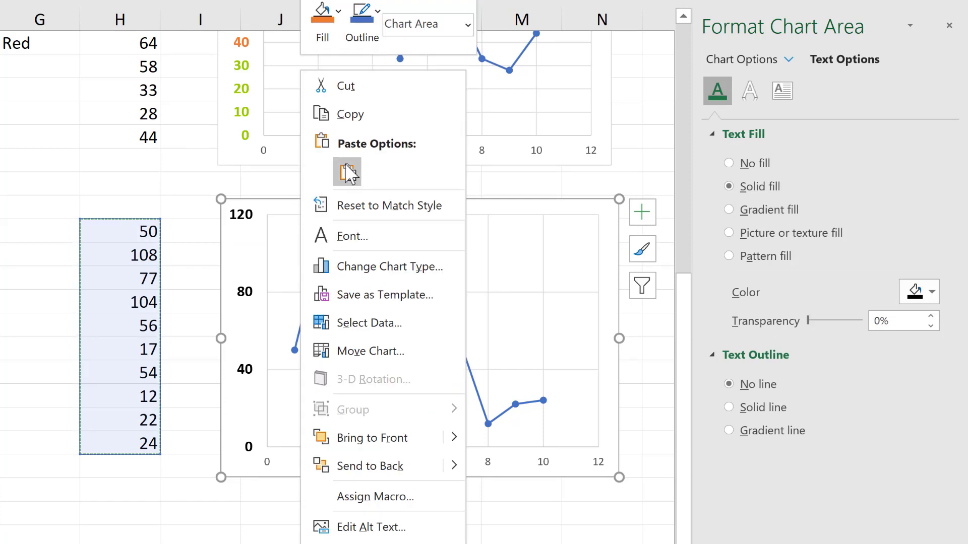
left_click(346, 162)
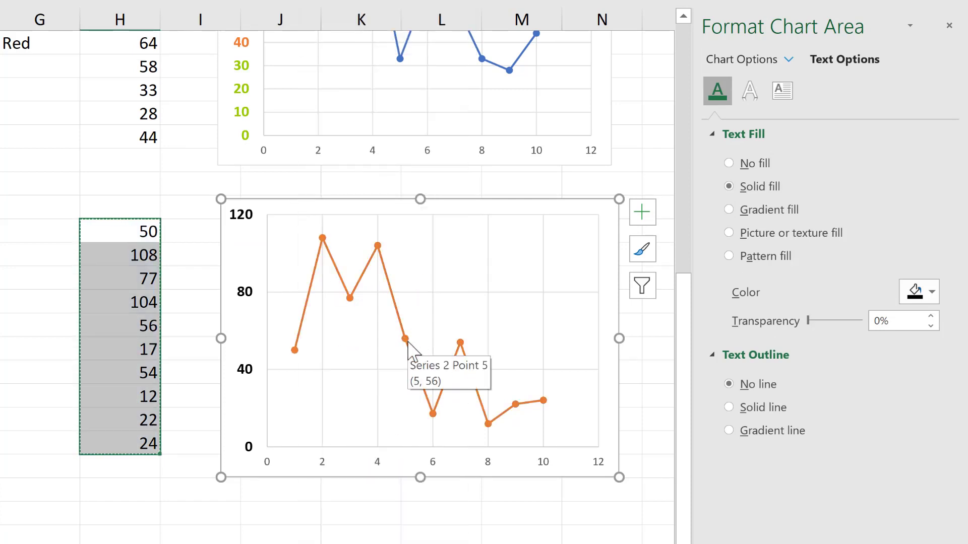
Plot the orange series on the secondary axis and add a secondary horizontal axis along the top.
left_click(379, 250)
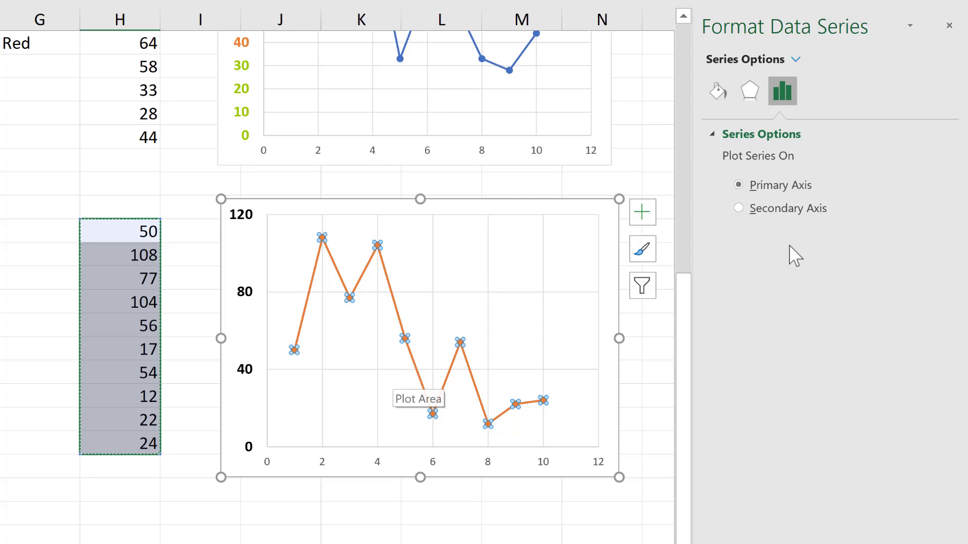
left_click(755, 211)
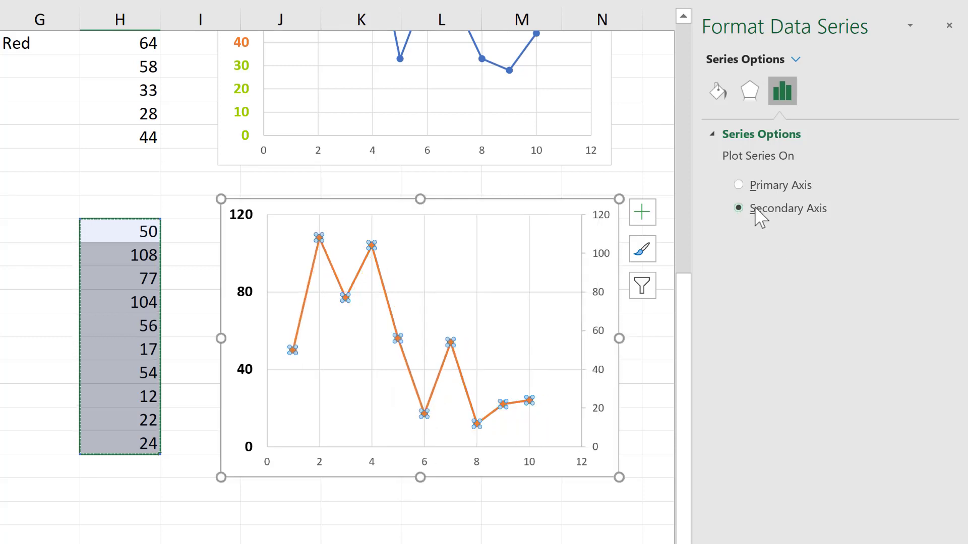
left_click(641, 211)
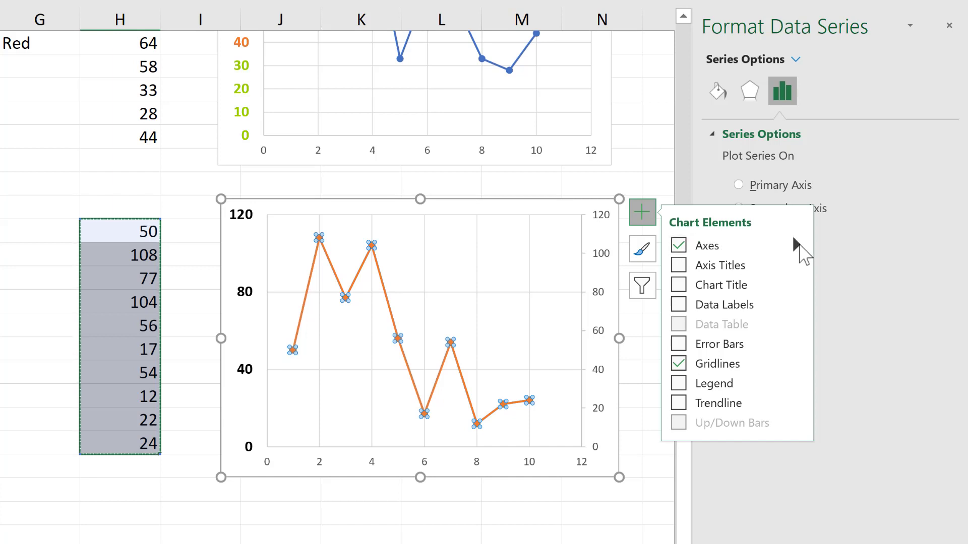
mouse_move(797, 245)
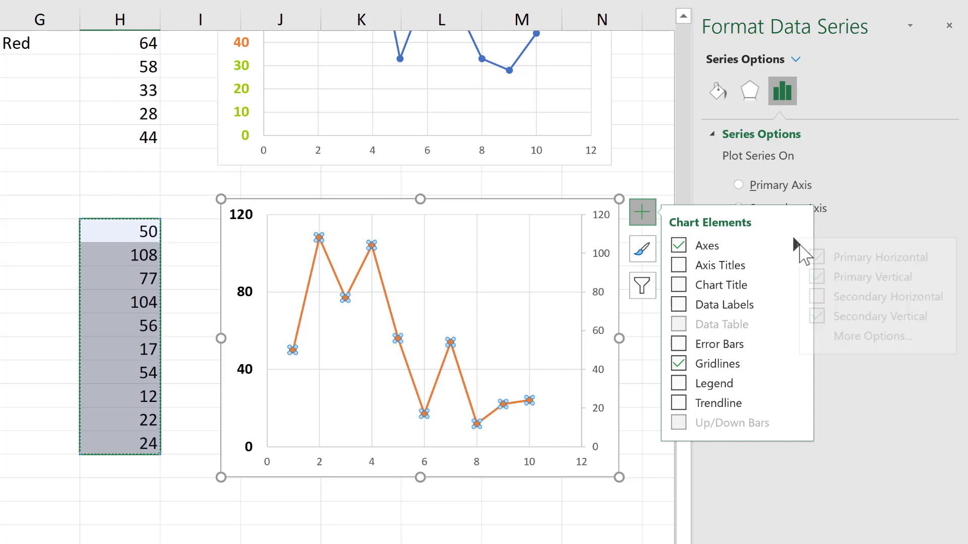
left_click(829, 297)
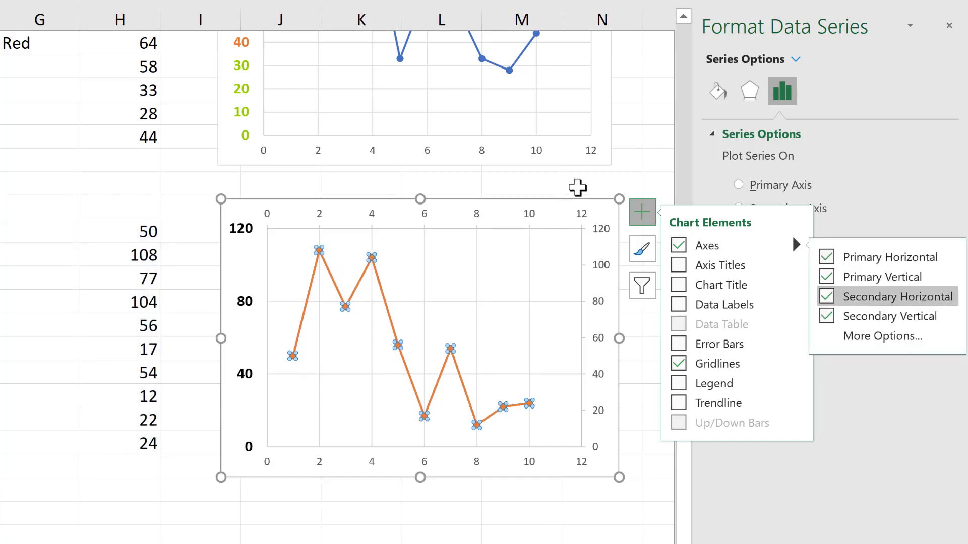
left_click(605, 180)
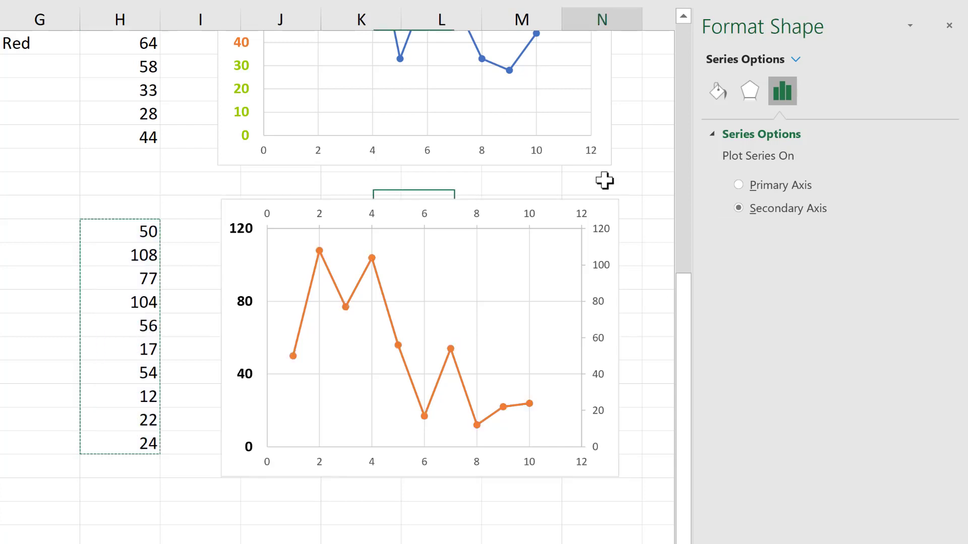
Make the secondary vertical axis cross the top horizontal axis at 0.01 so it overlays the primary axis.
left_click(529, 217)
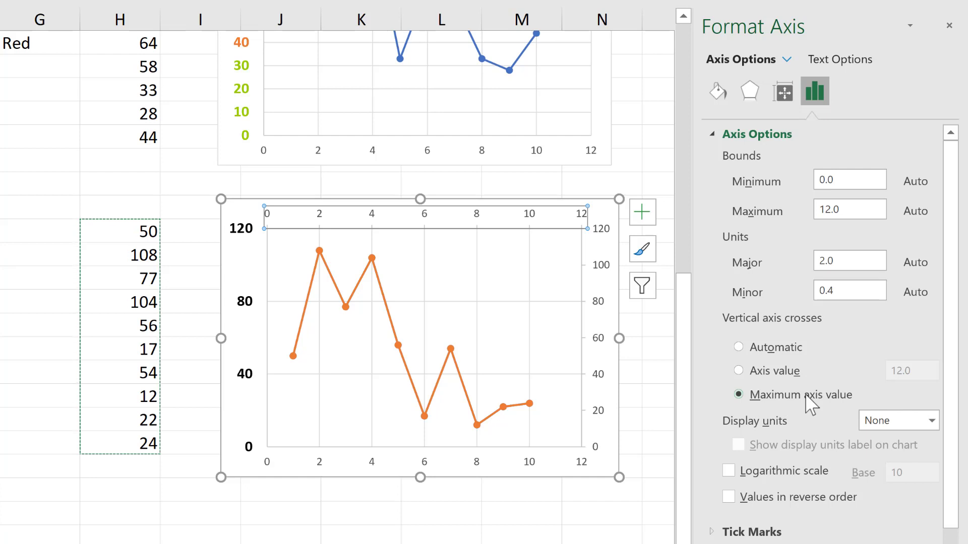
left_click(754, 377)
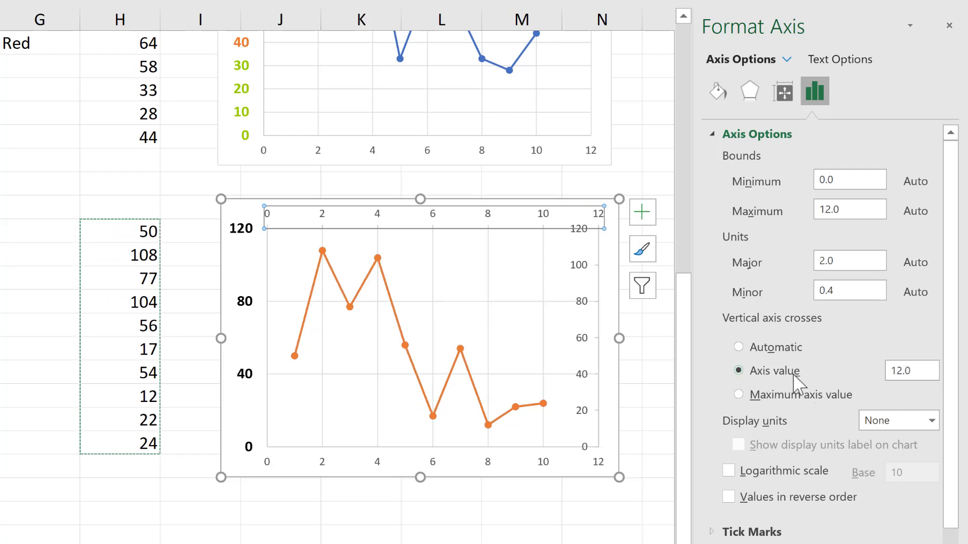
type("0")
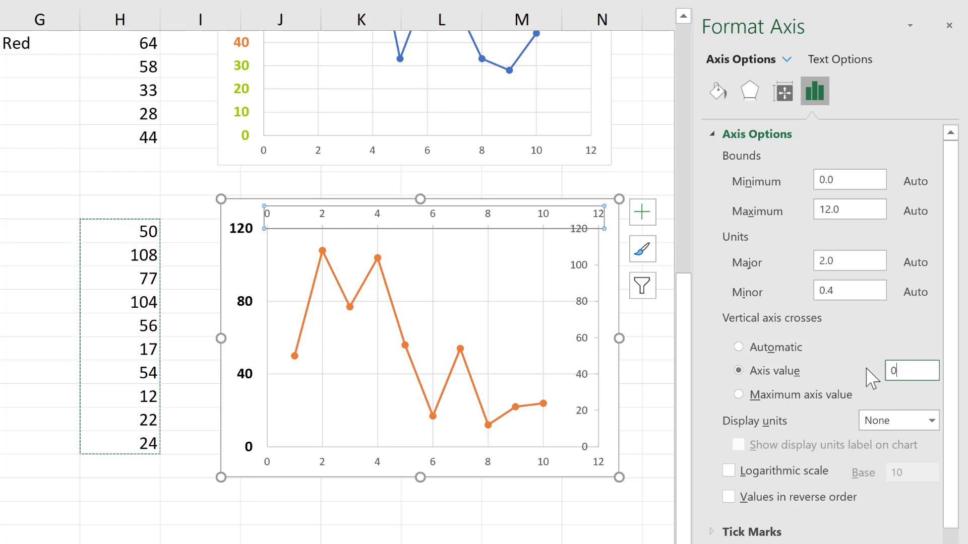
key("Return")
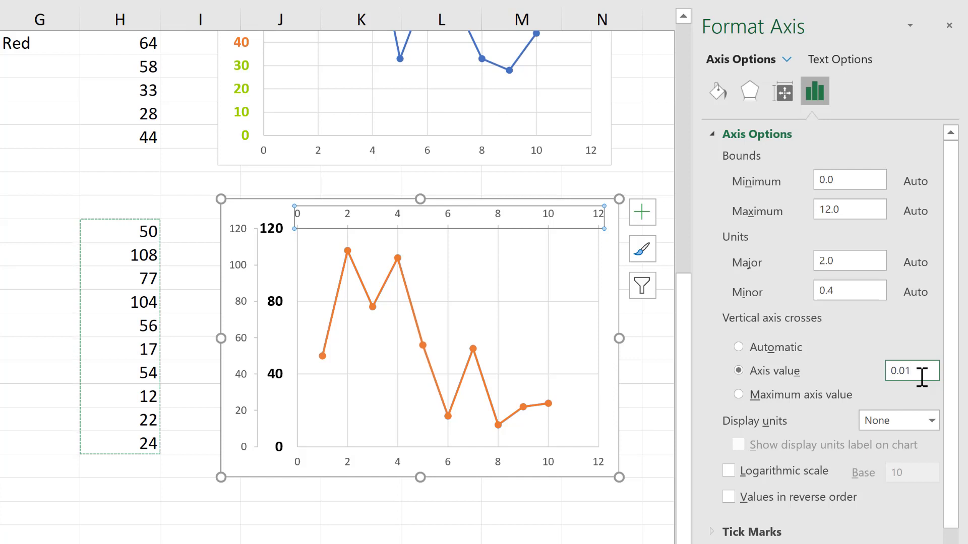
key("Return")
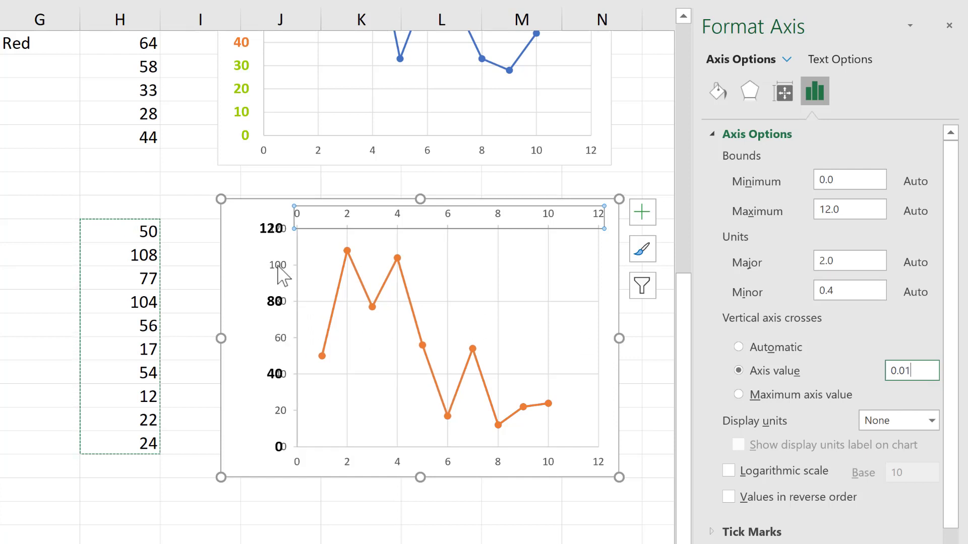
left_click(280, 234)
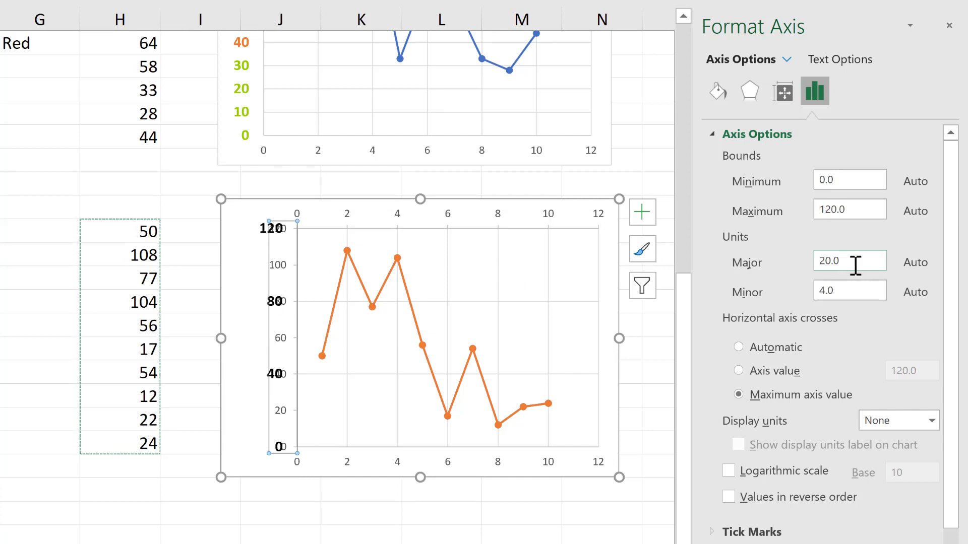
Set the secondary vertical axis major unit to 10.
left_click_drag(856, 265, 818, 263)
key("BackSpace")
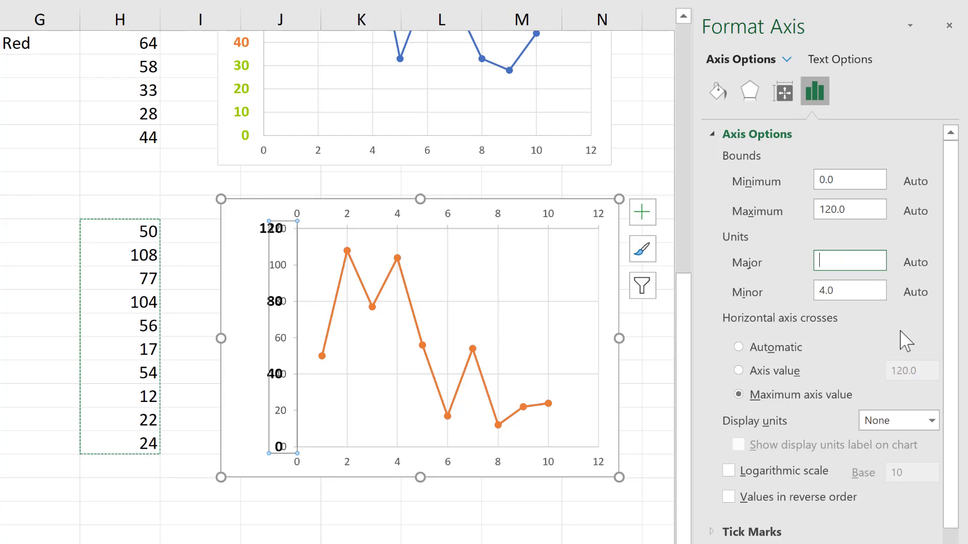
type("10.0")
key("Return")
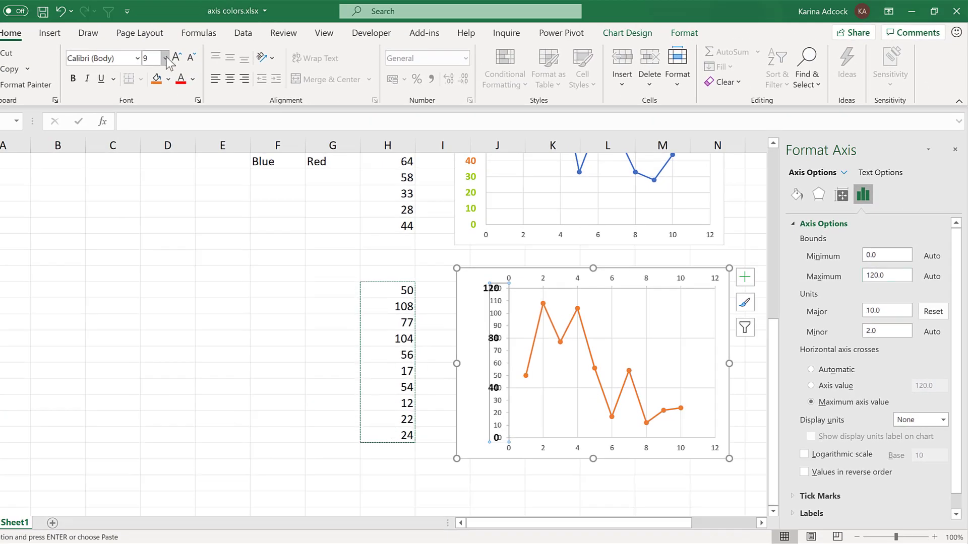
Format the secondary axis labels as 12-point light grey text.
left_click(165, 58)
left_click(155, 158)
left_click(890, 174)
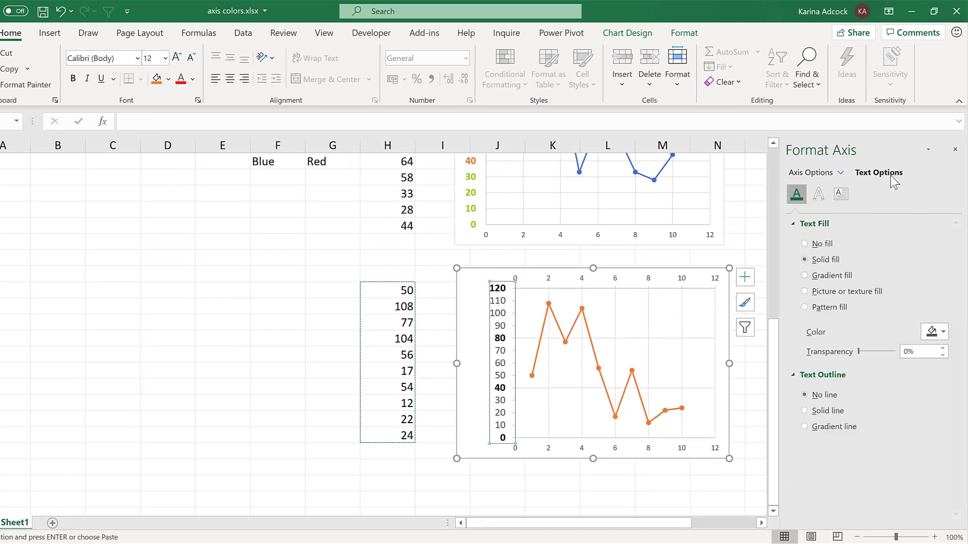
left_click(938, 338)
left_click(859, 401)
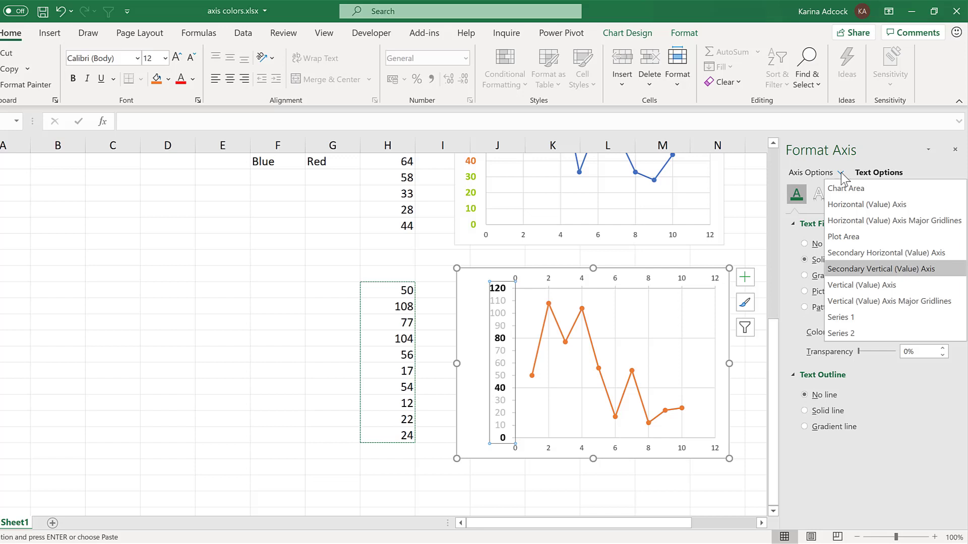
left_click(893, 285)
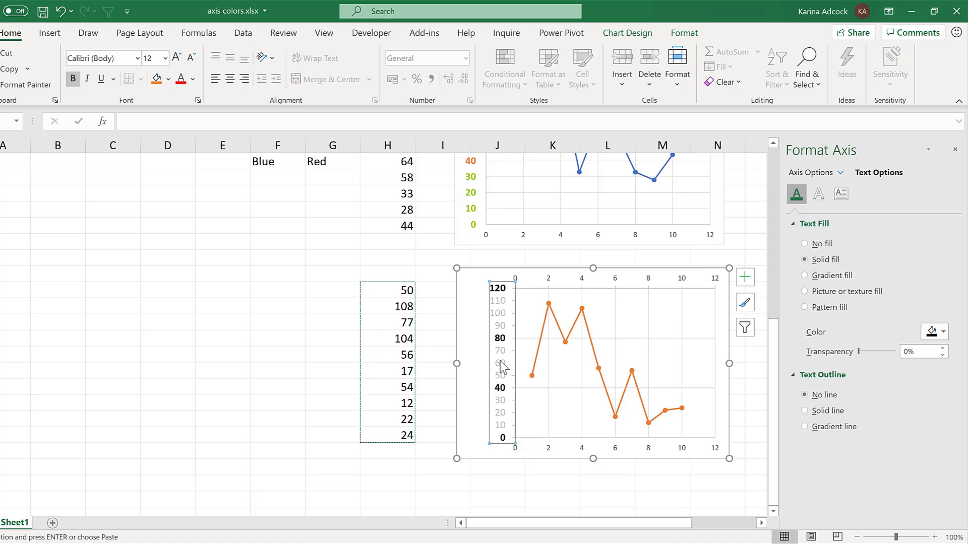
left_click(178, 58)
left_click(177, 57)
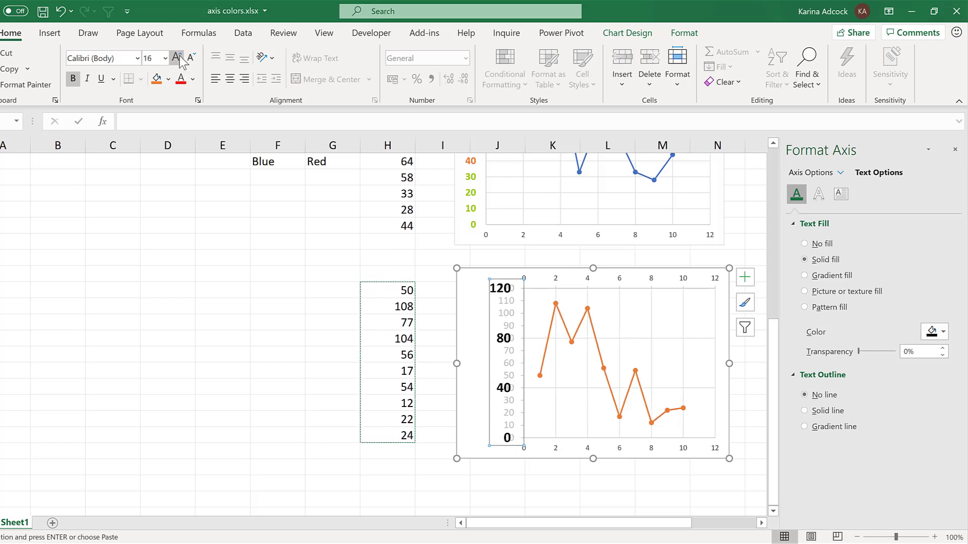
left_click(177, 58)
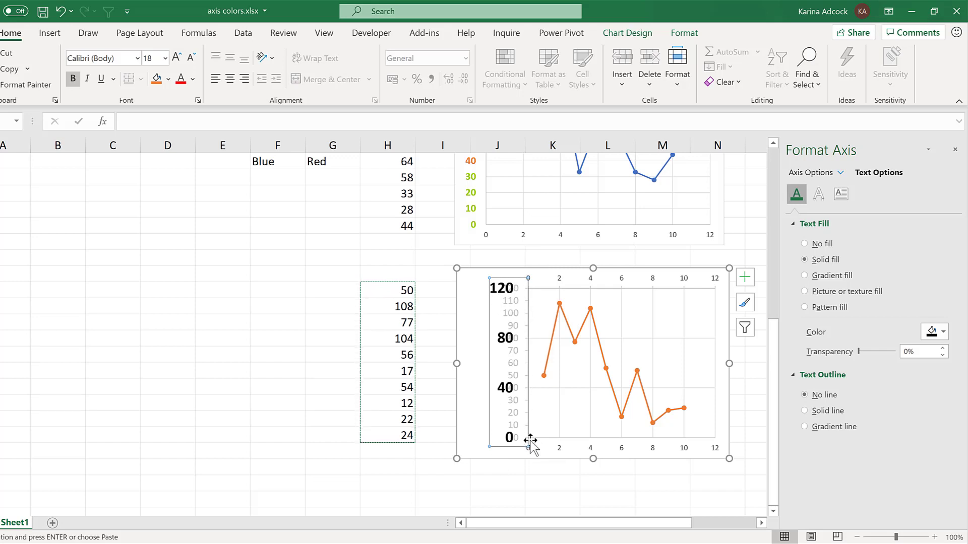
left_click(192, 59)
left_click(193, 59)
left_click(192, 59)
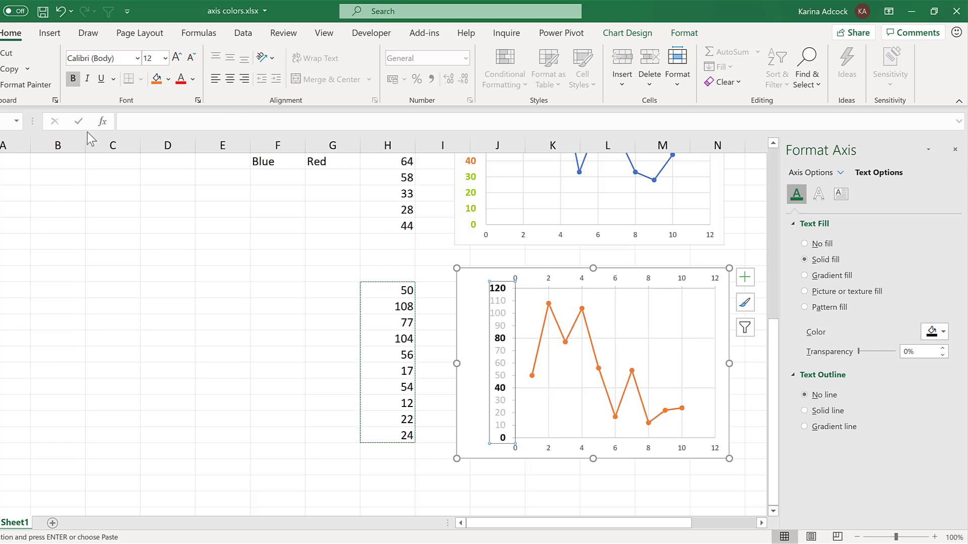
left_click(77, 78)
left_click(76, 79)
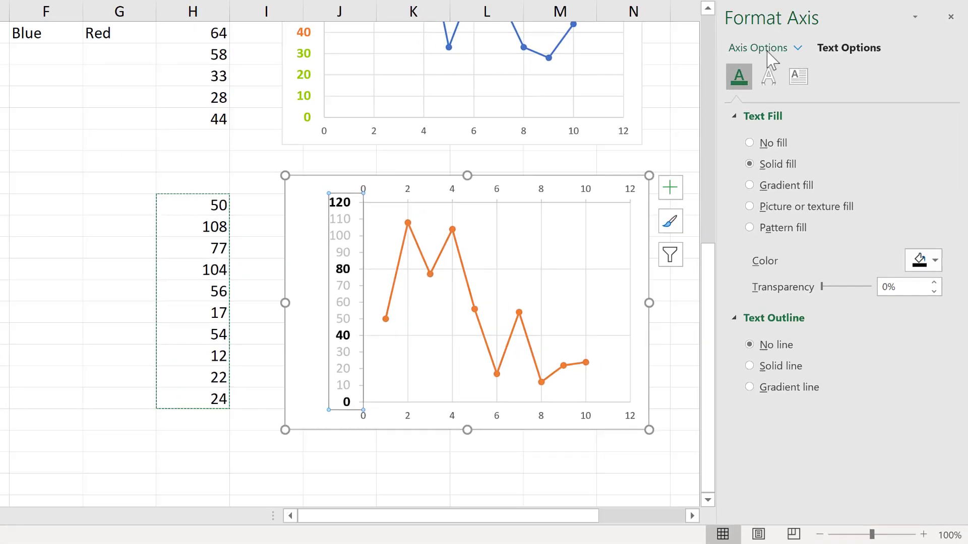
Give the primary vertical axis labels a solid white fill, replacing a trial purple fill.
left_click(768, 49)
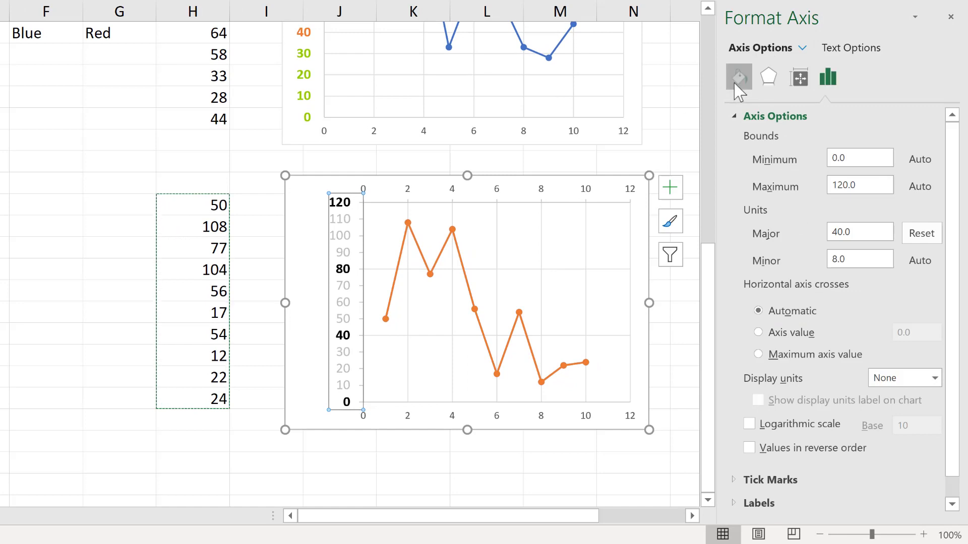
left_click(737, 83)
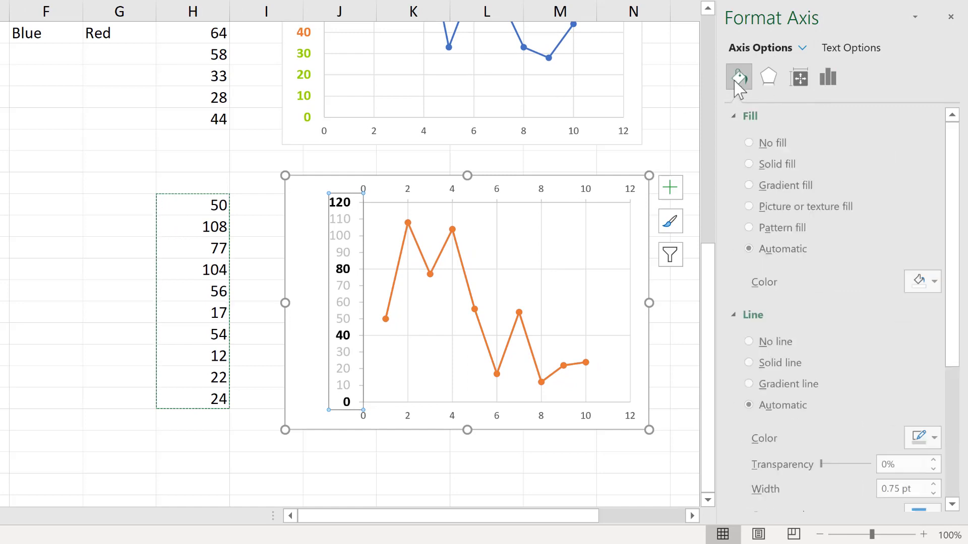
left_click(935, 282)
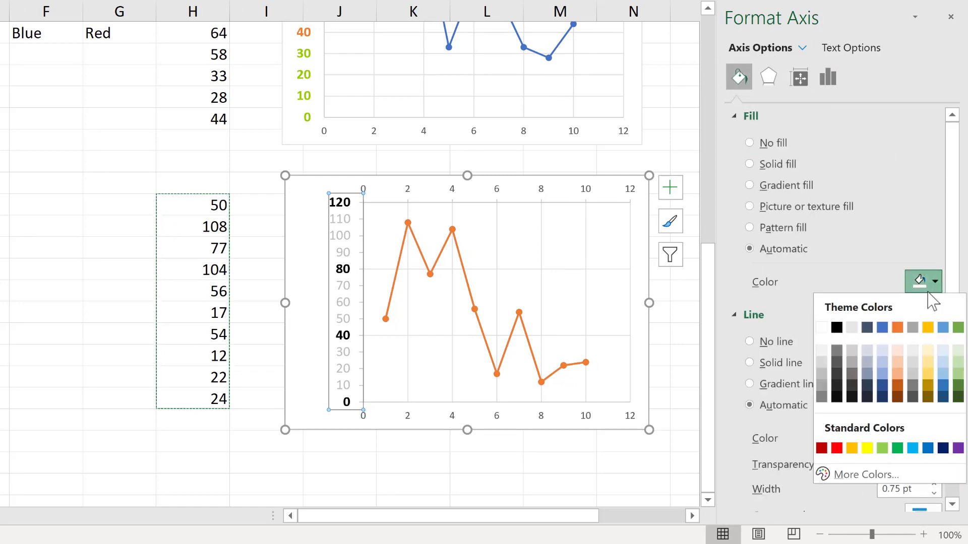
left_click(954, 448)
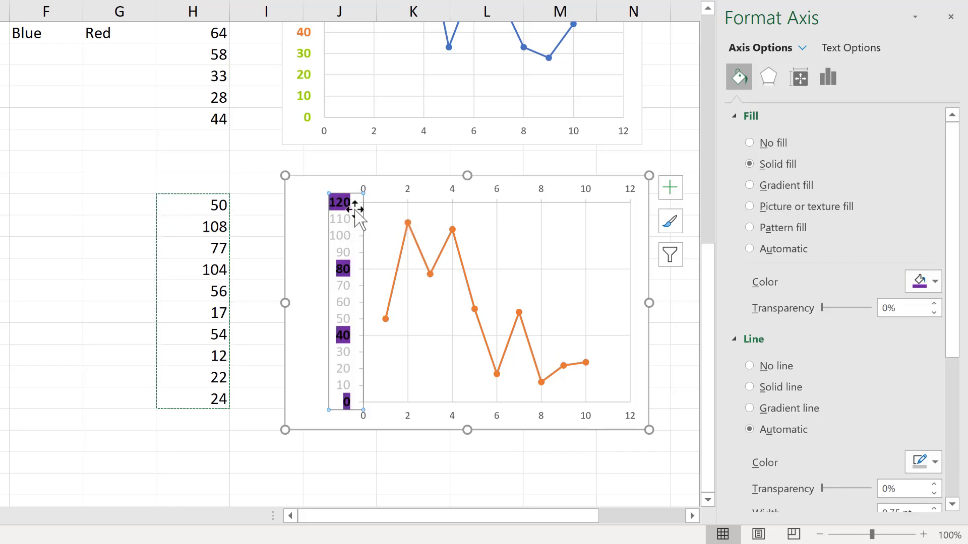
left_click(932, 295)
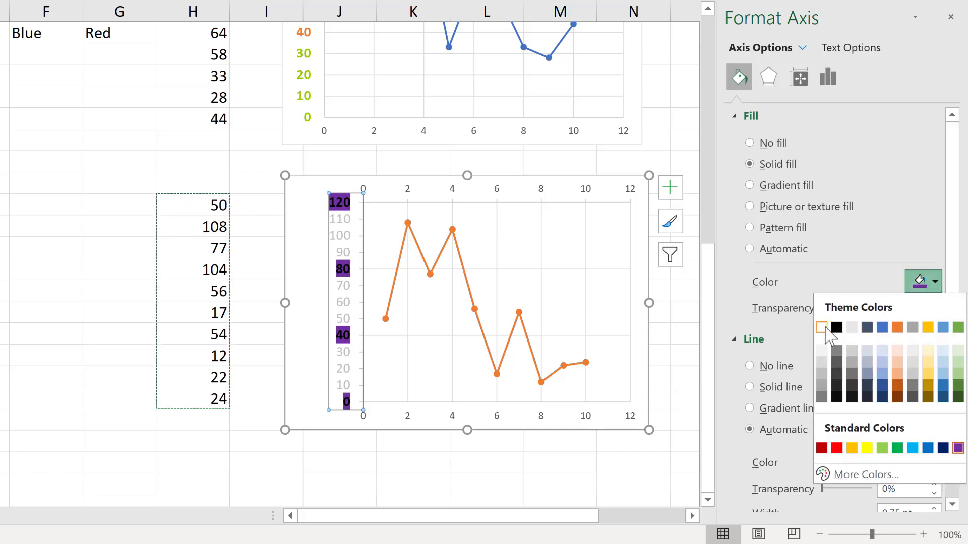
left_click(826, 332)
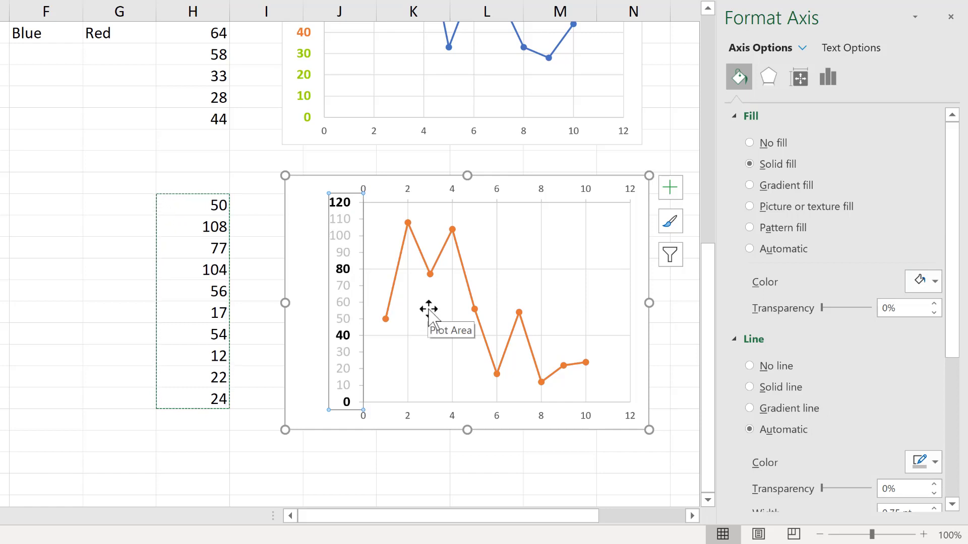
Delete the top horizontal axis and set the orange series to no line and no markers.
left_click(407, 191)
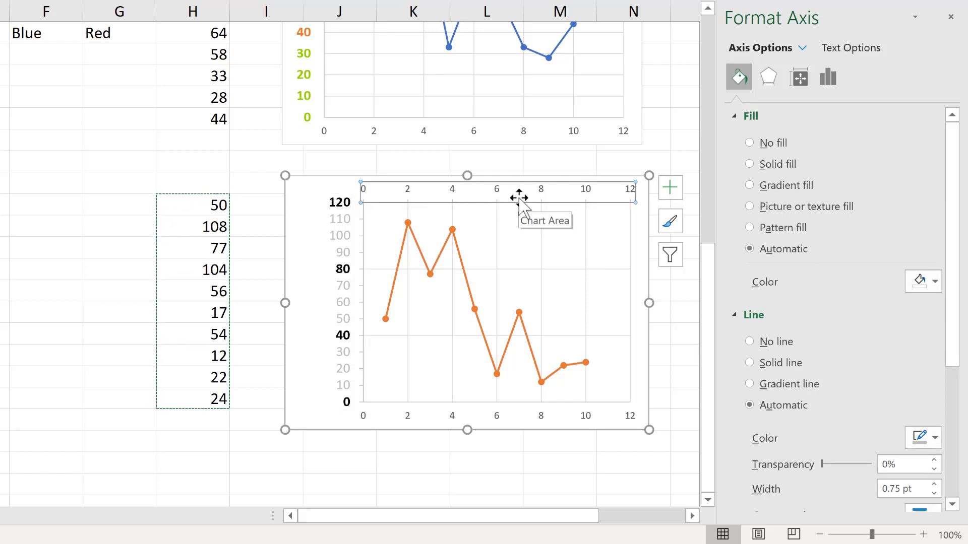
key("Delete")
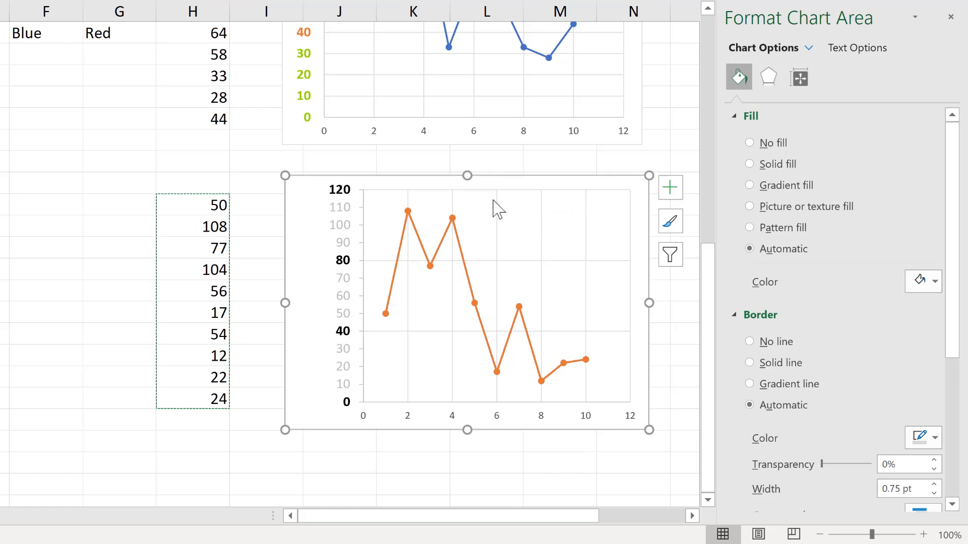
left_click(456, 231)
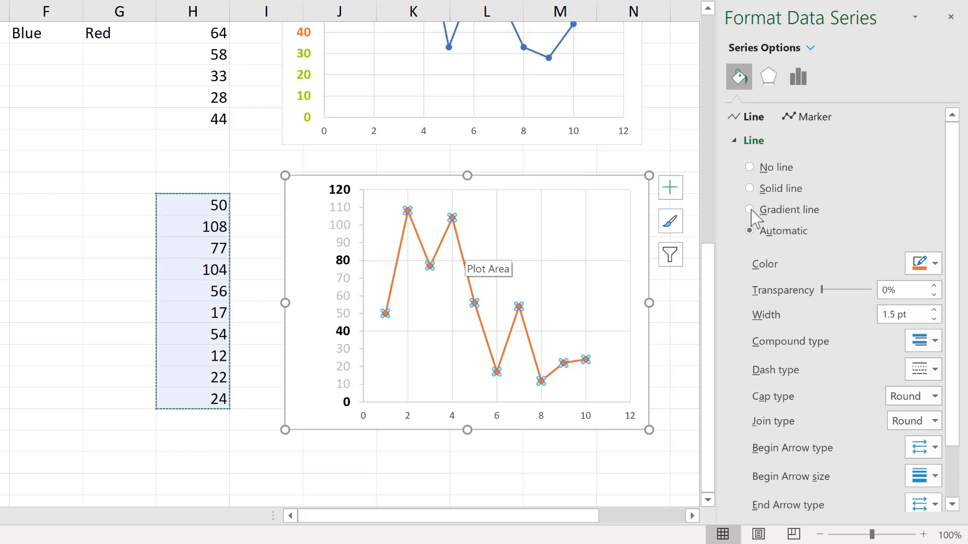
left_click(780, 170)
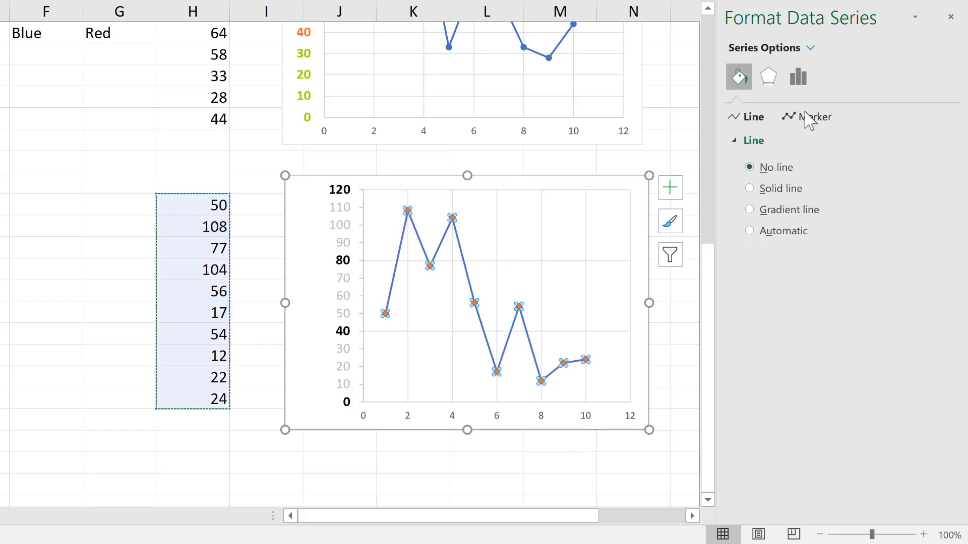
left_click(812, 121)
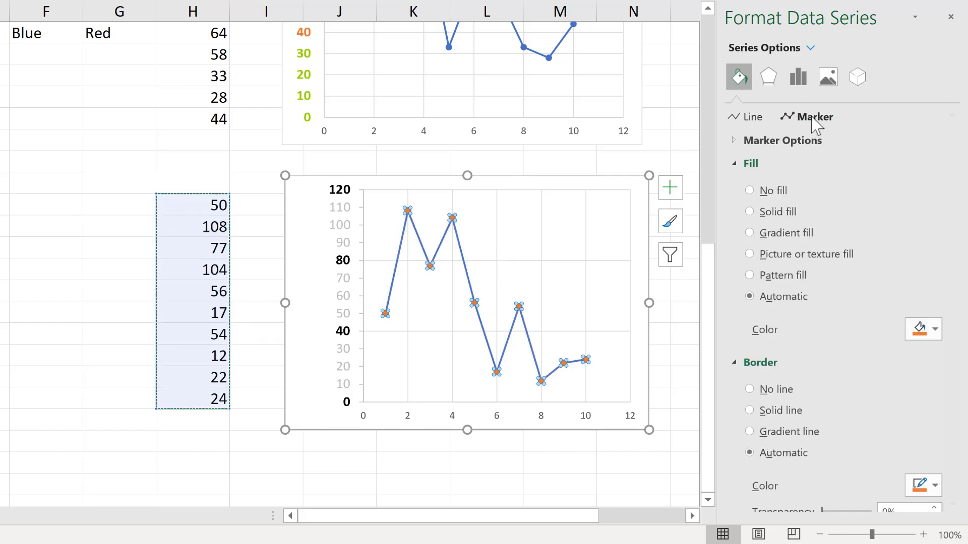
left_click(799, 150)
left_click(767, 186)
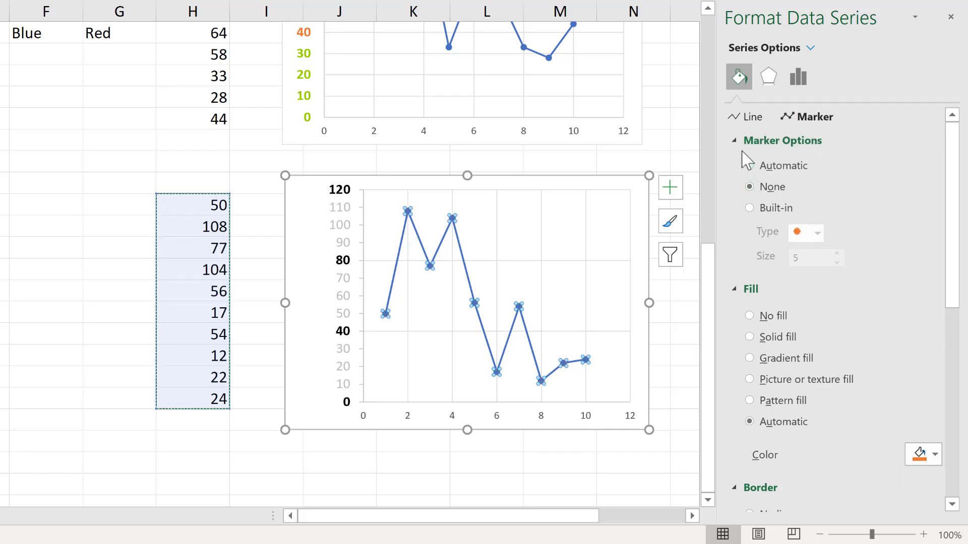
left_click(248, 166)
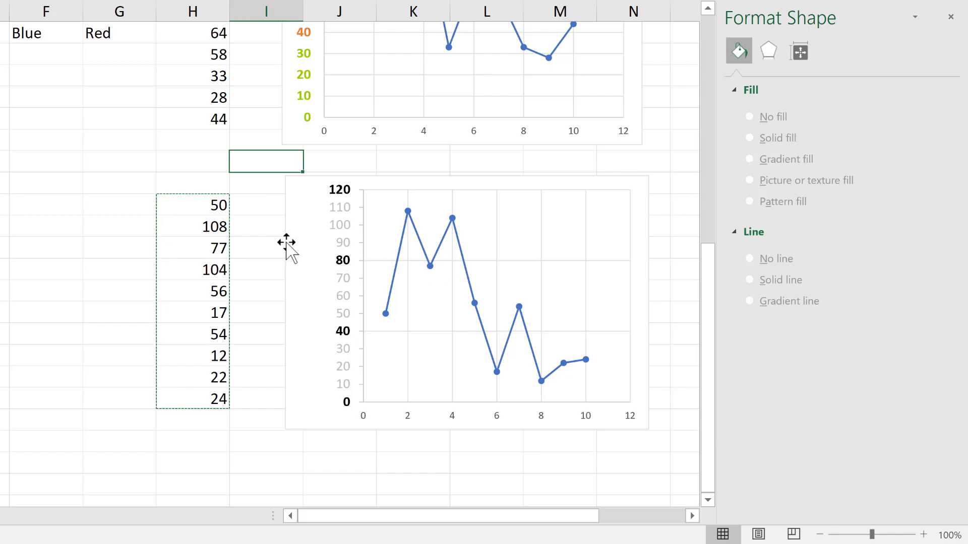
scroll(296, 242, "up", 6)
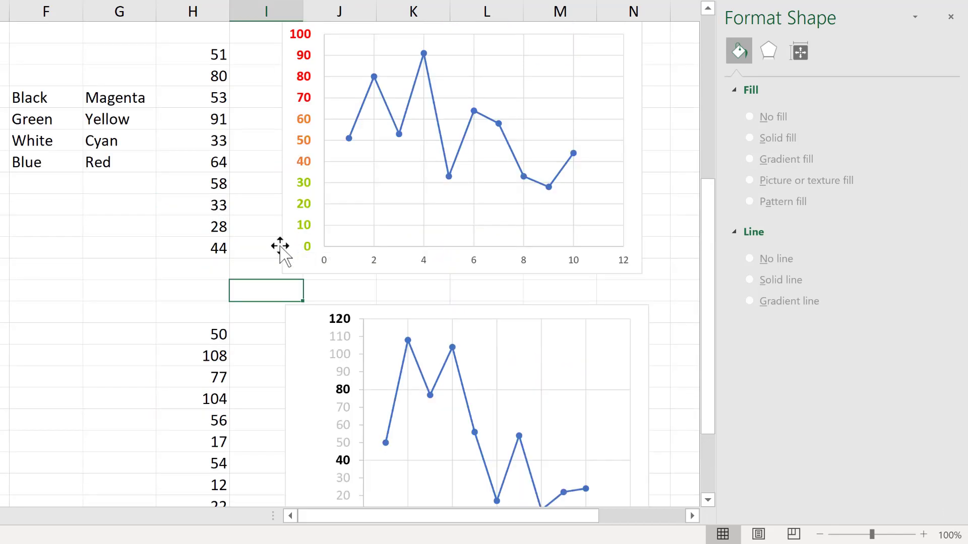
scroll(260, 256, "up", 1)
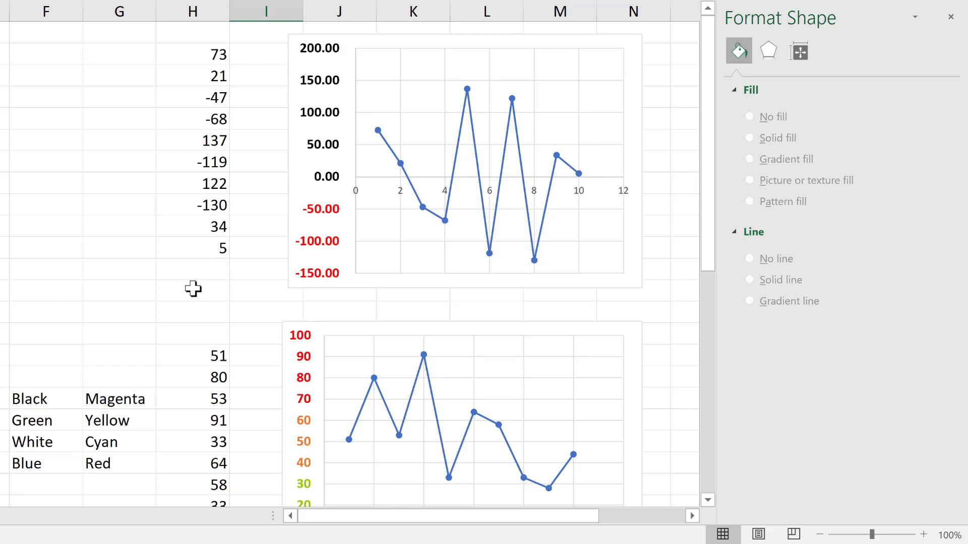
scroll(193, 289, "down", 3)
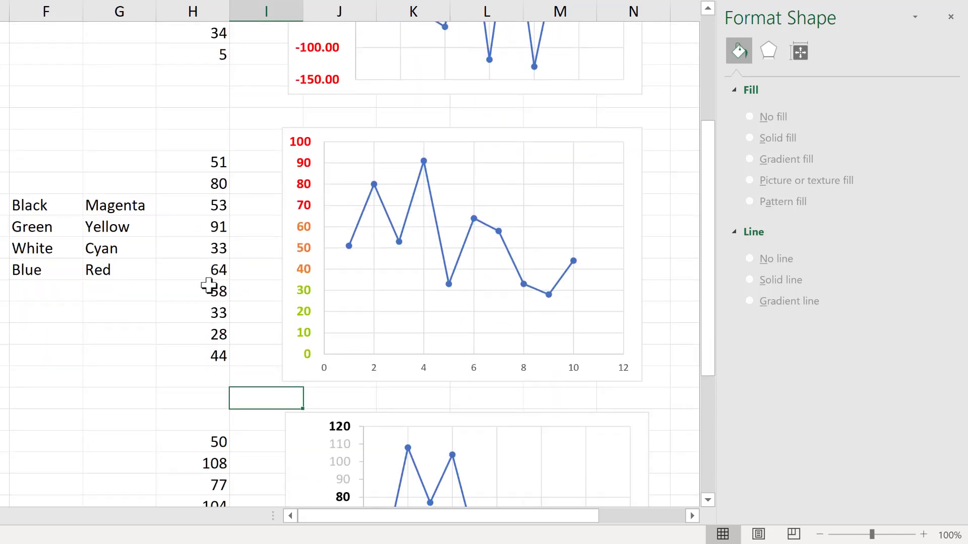
scroll(212, 302, "down", 3)
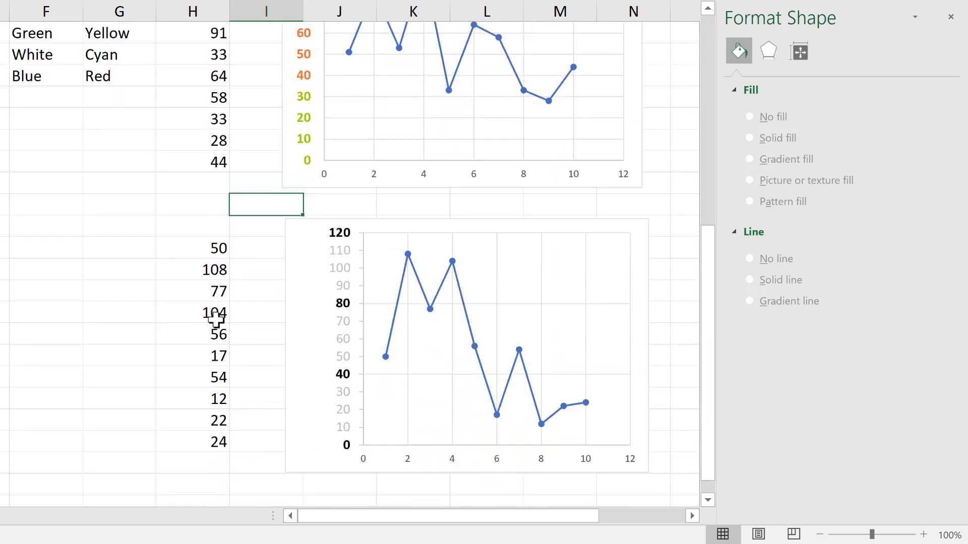
scroll(216, 319, "down", 1)
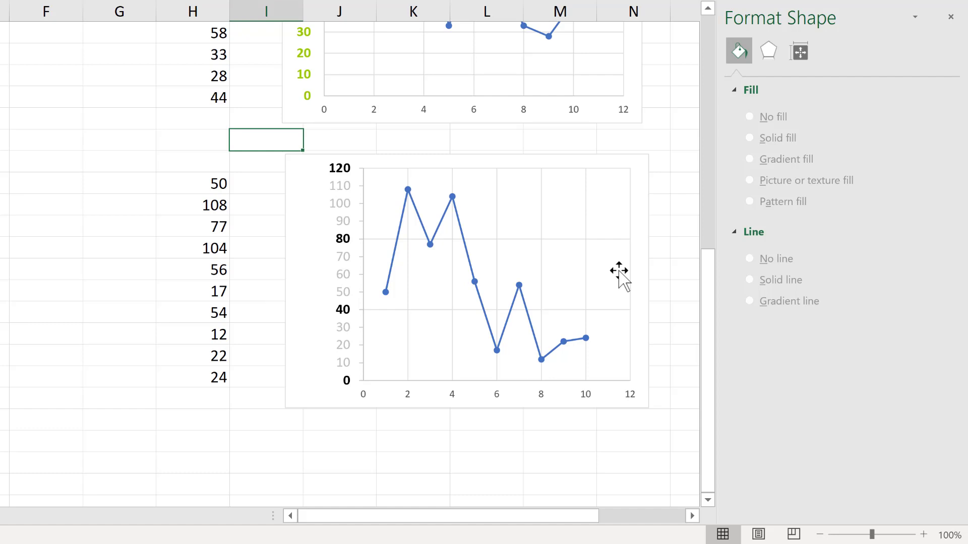
left_click(240, 204)
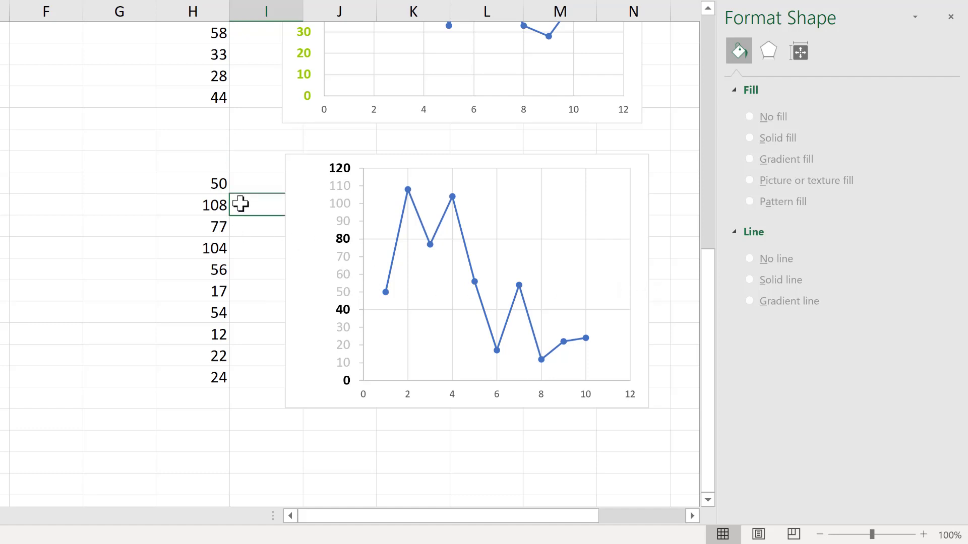